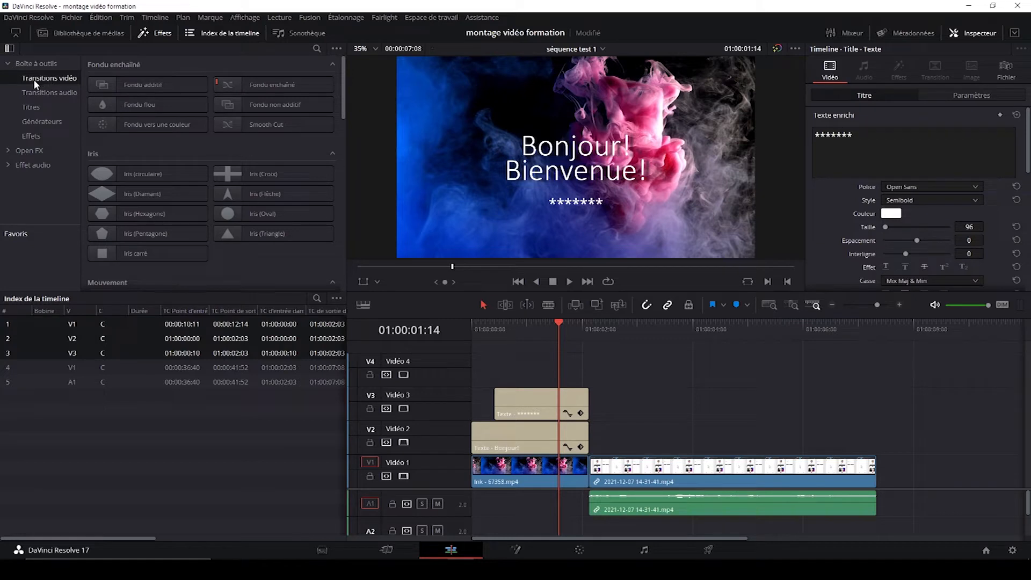
Examine the available video transitions, from the dissolves through Iris, Mouvement, Forme, Volet and Fusion to Resolve FX, previewing several on the cut
scroll(156, 110, "down", 5)
scroll(161, 110, "down", 10)
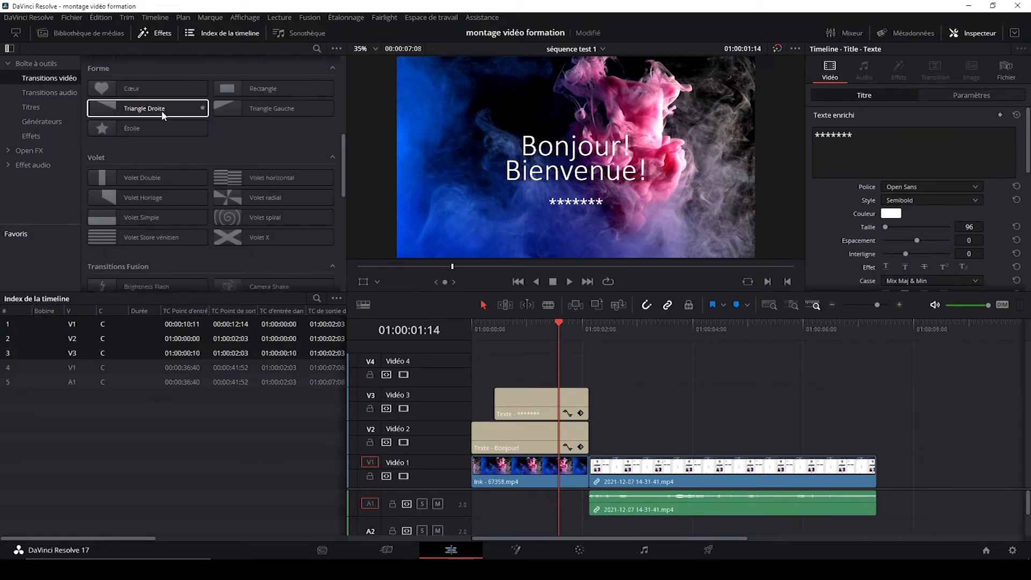
scroll(240, 229, "up", 15)
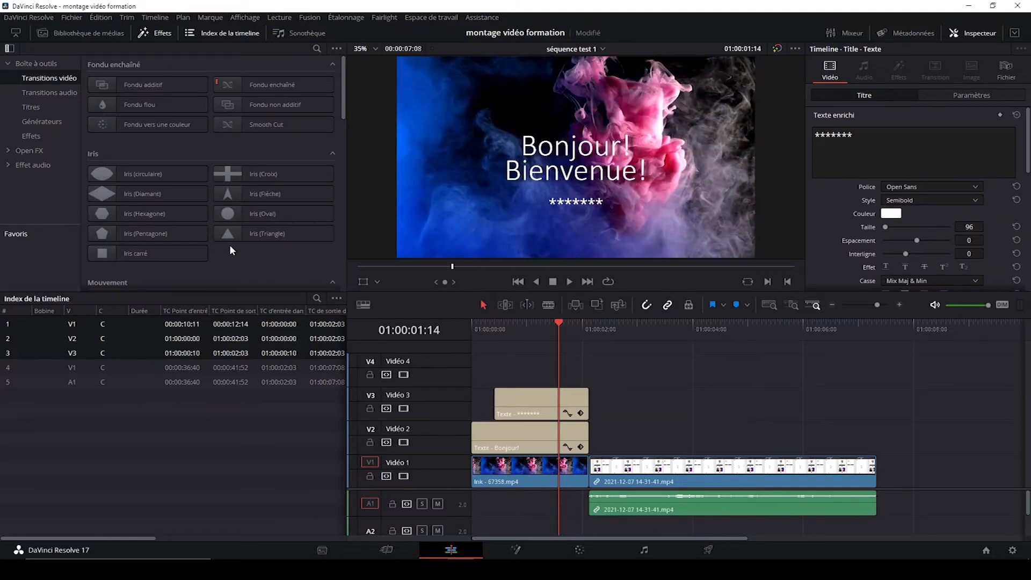
scroll(230, 244, "down", 2)
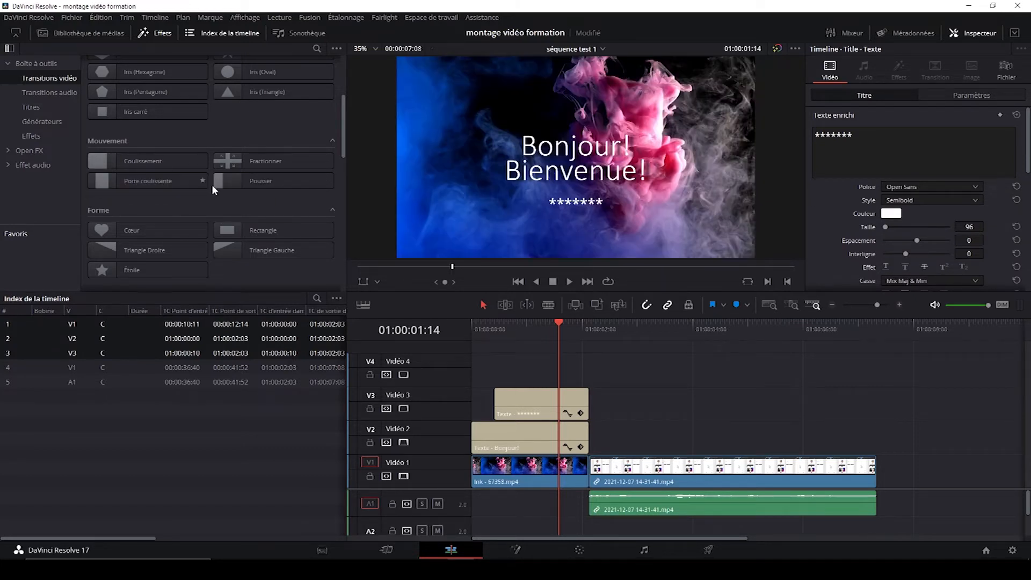
scroll(167, 201, "down", 3)
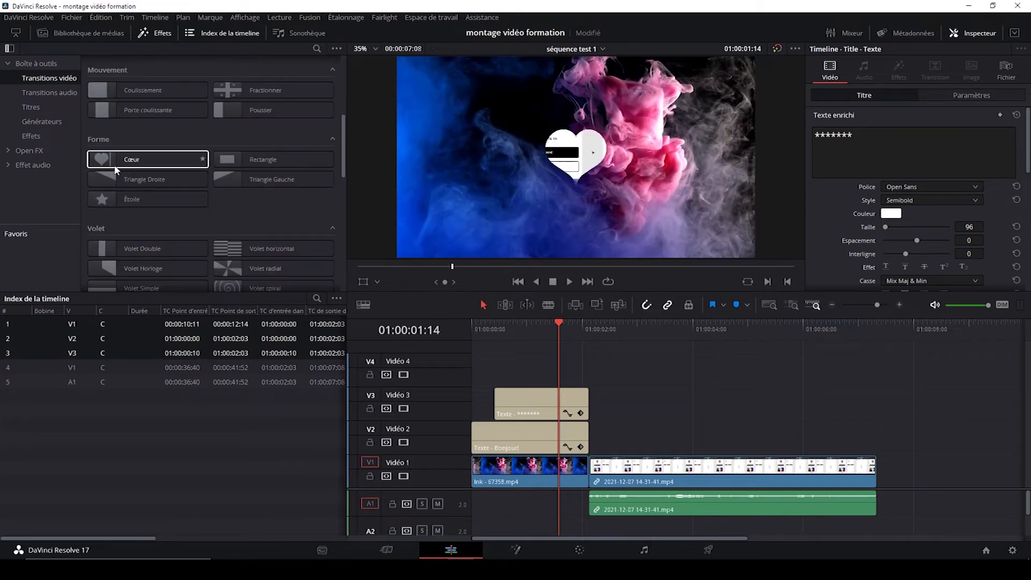
scroll(161, 168, "up", 4)
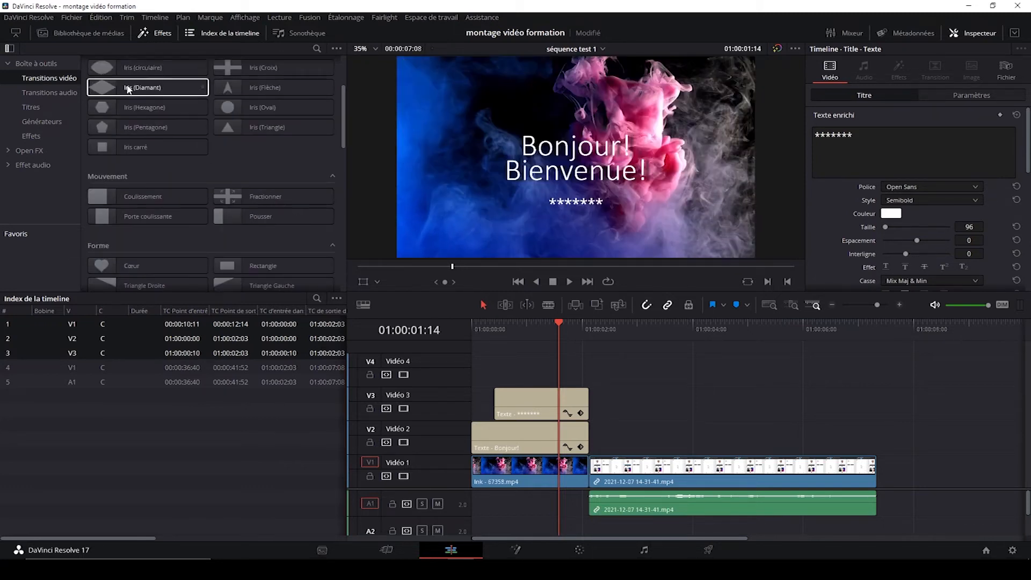
scroll(145, 183, "down", 4)
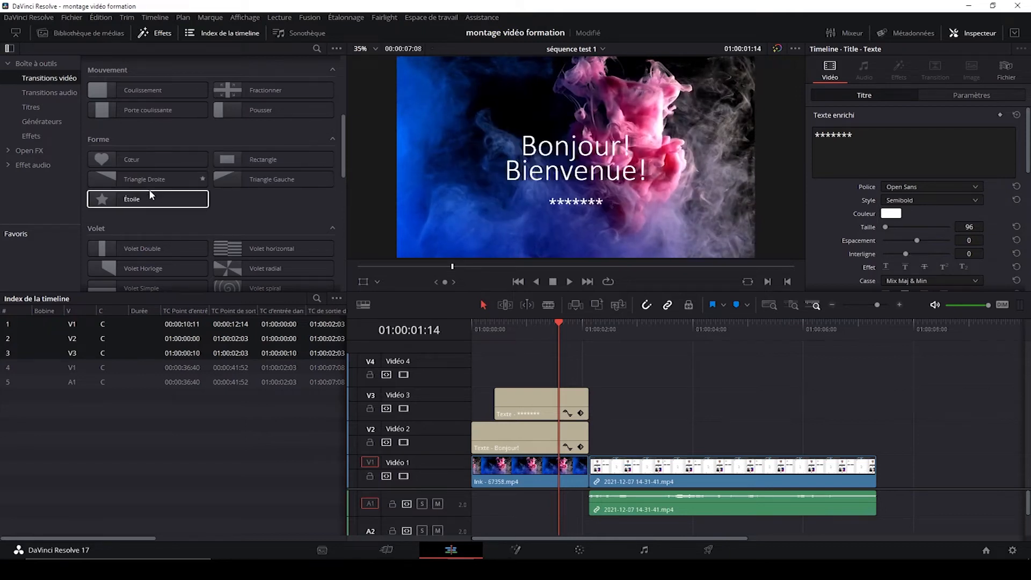
scroll(194, 145, "down", 3)
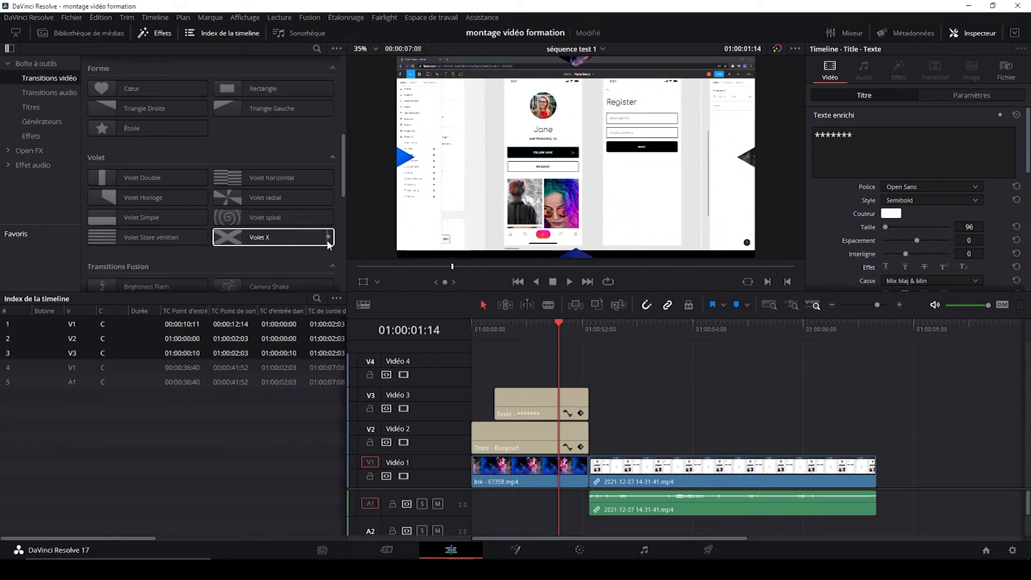
scroll(328, 242, "down", 2)
scroll(139, 171, "down", 2)
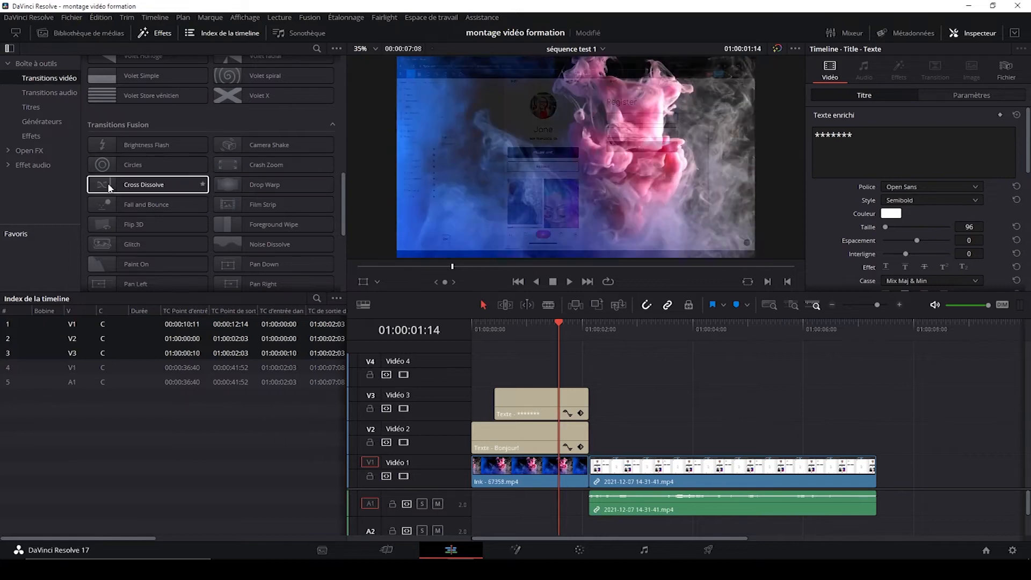
scroll(154, 241, "down", 3)
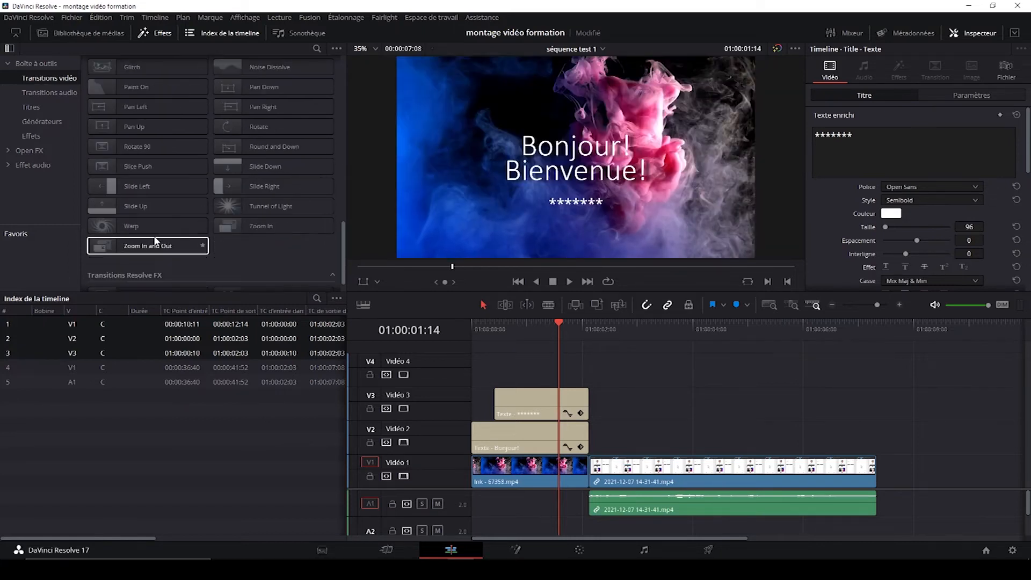
scroll(229, 236, "down", 1)
scroll(215, 161, "up", 3)
scroll(229, 166, "down", 3)
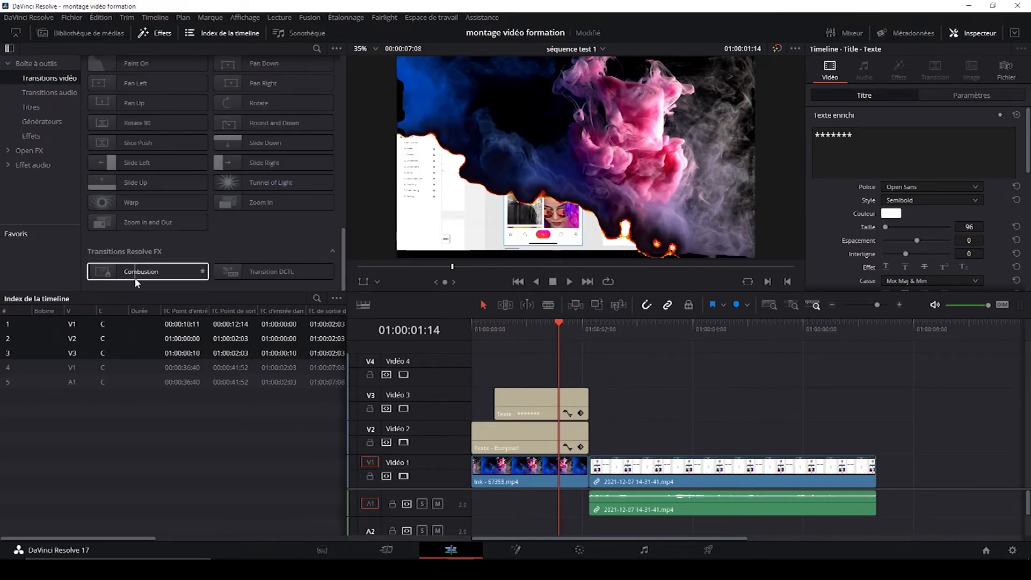
scroll(262, 178, "up", 5)
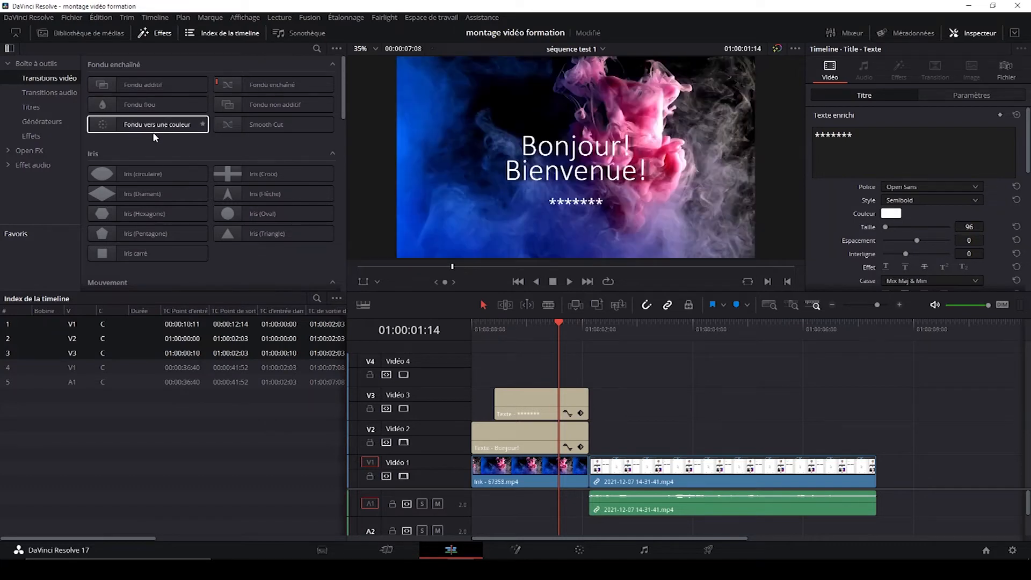
Add a Fondu vers une couleur transition at the cut between the two Vidéo 1 clips and select it to show its settings
left_click(141, 126)
left_click_drag(141, 126, 588, 471)
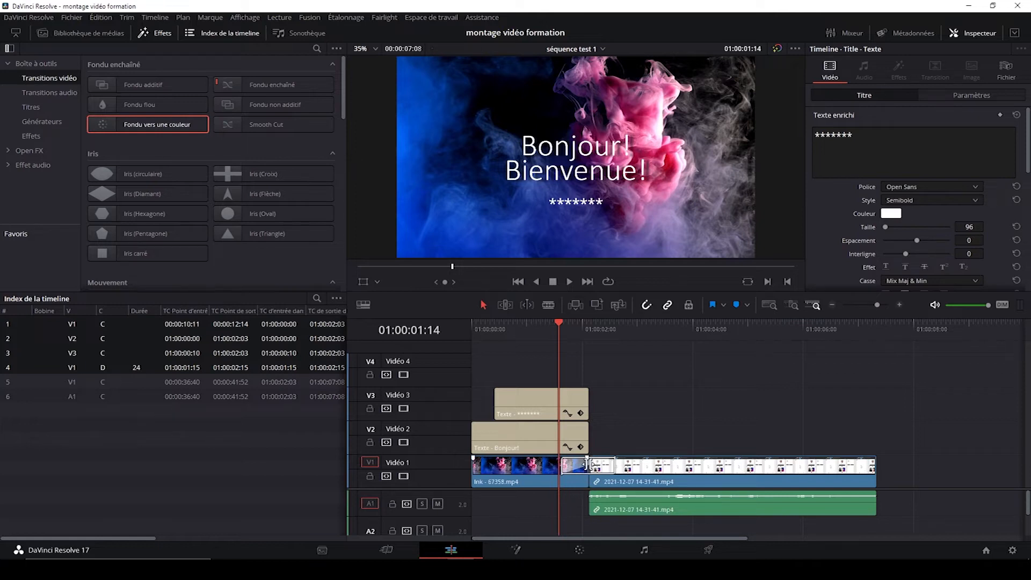
left_click(569, 467)
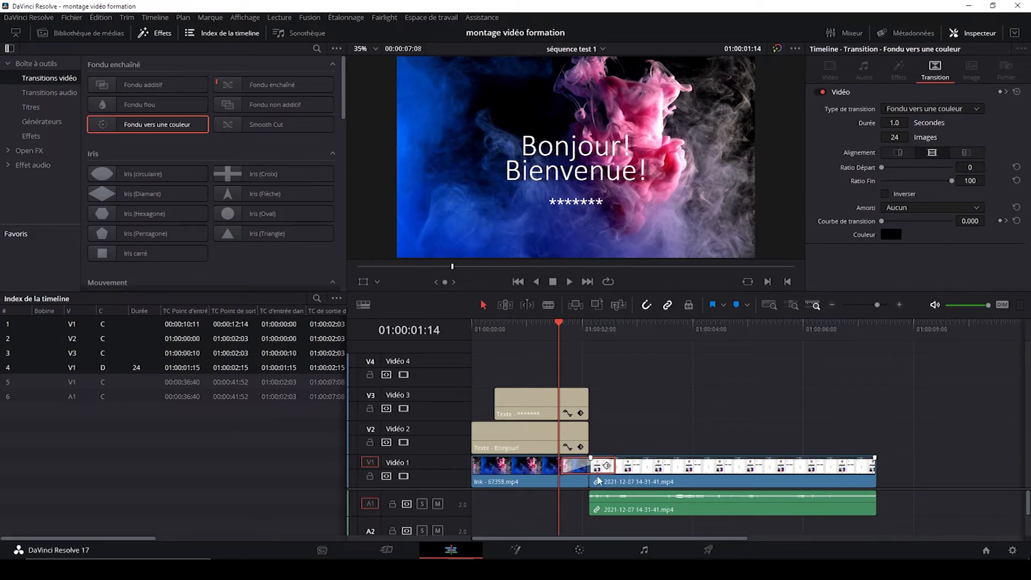
left_click(608, 466)
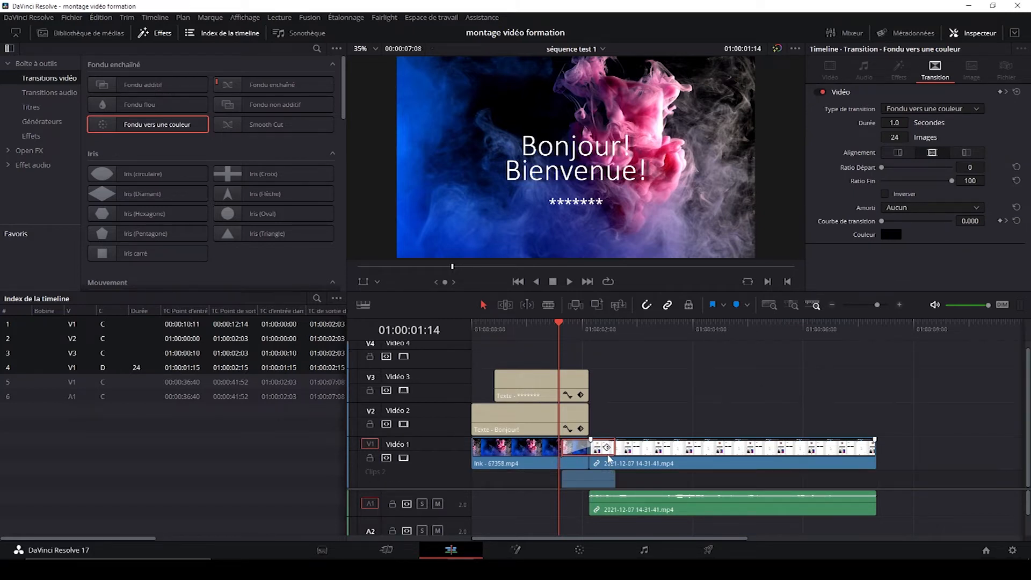
Vary the Fondu vers une couleur transition's duration to 0.6 seconds, about 1.9 seconds, and finally about 0.5 seconds
left_click(900, 306)
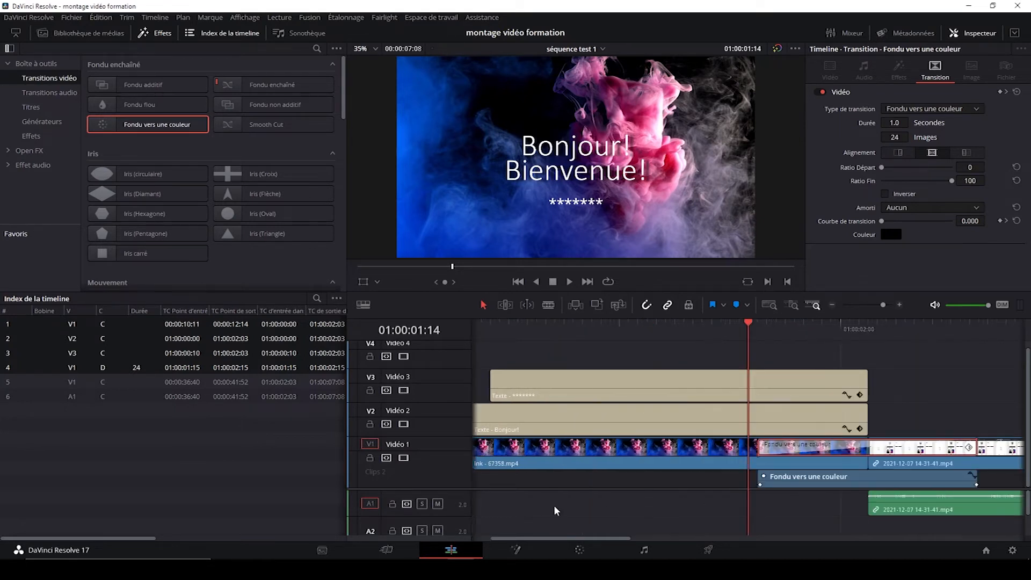
left_click_drag(564, 540, 609, 540)
left_click(622, 499)
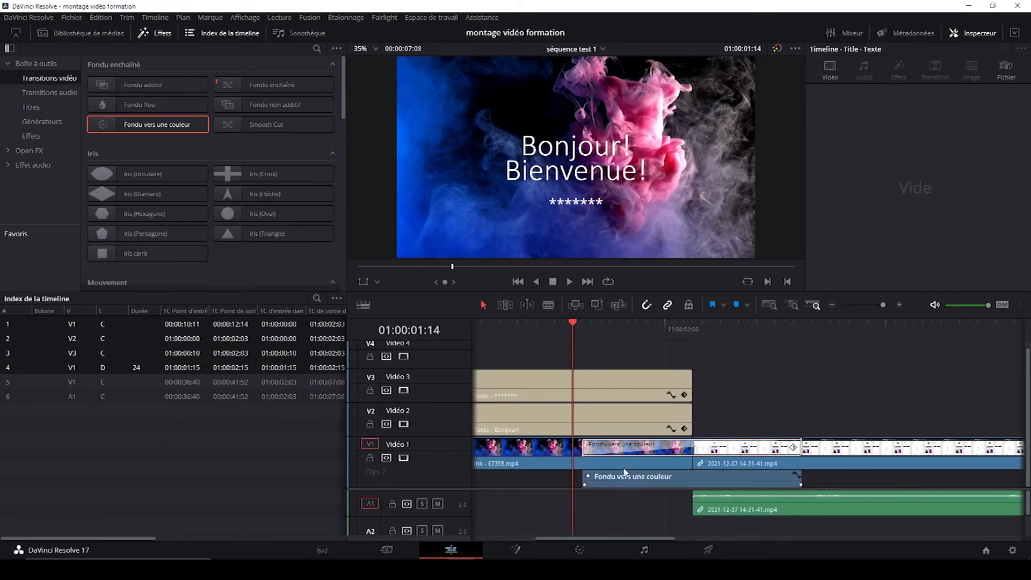
left_click(625, 450)
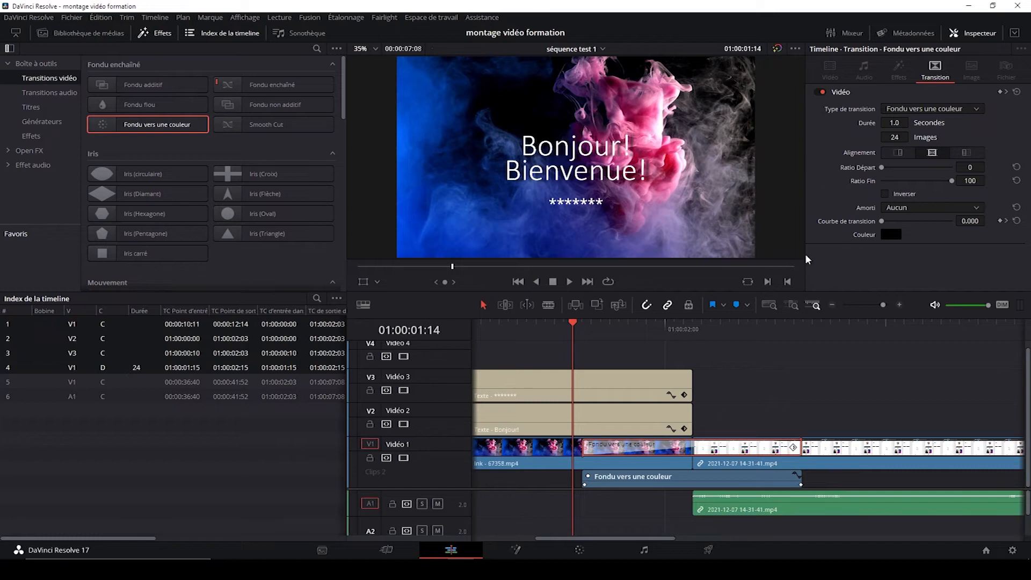
mouse_move(895, 123)
left_mouse_down()
mouse_move(905, 123)
mouse_move(891, 124)
left_mouse_up()
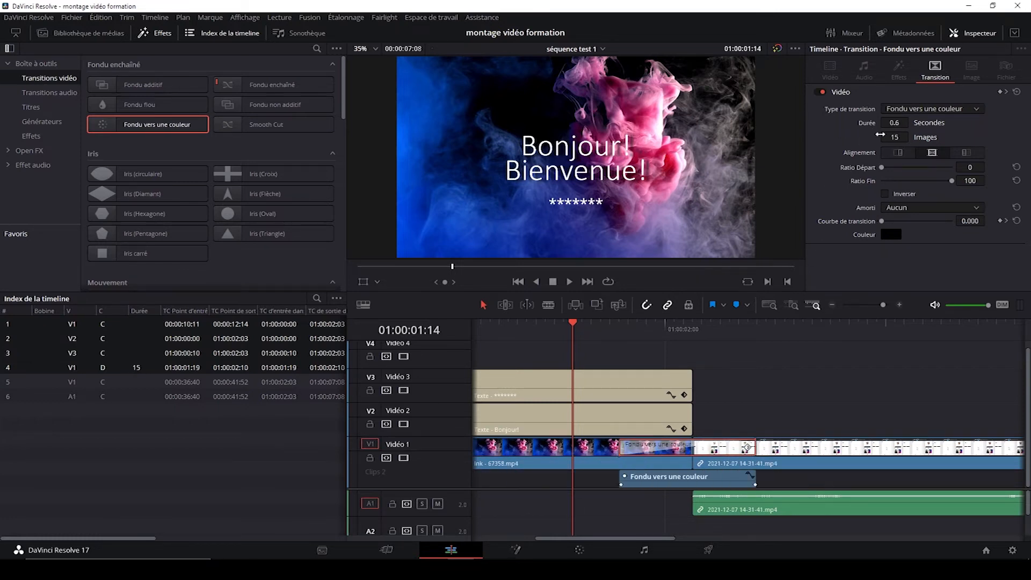
left_click_drag(755, 476, 892, 475)
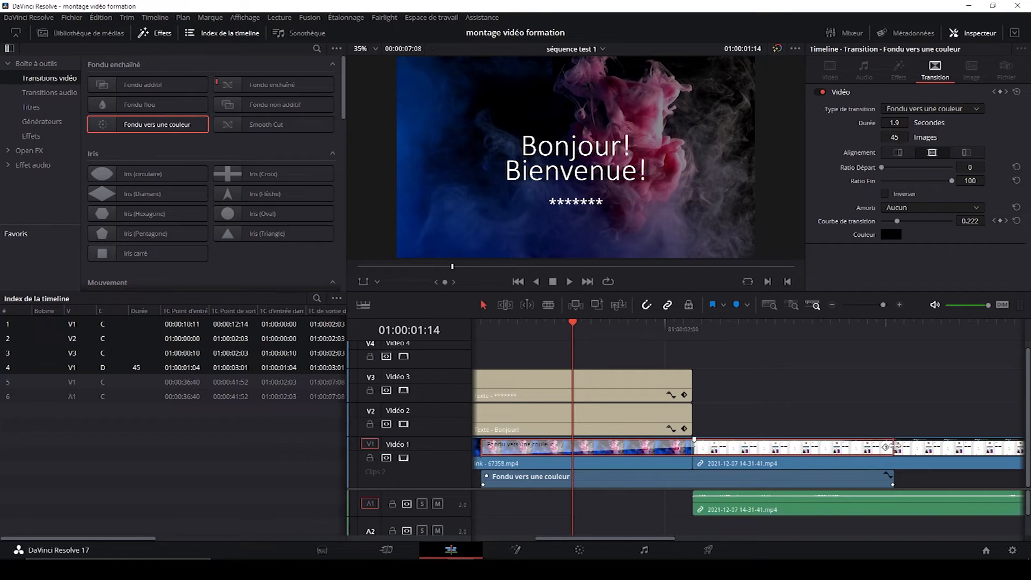
left_click_drag(886, 447, 736, 449)
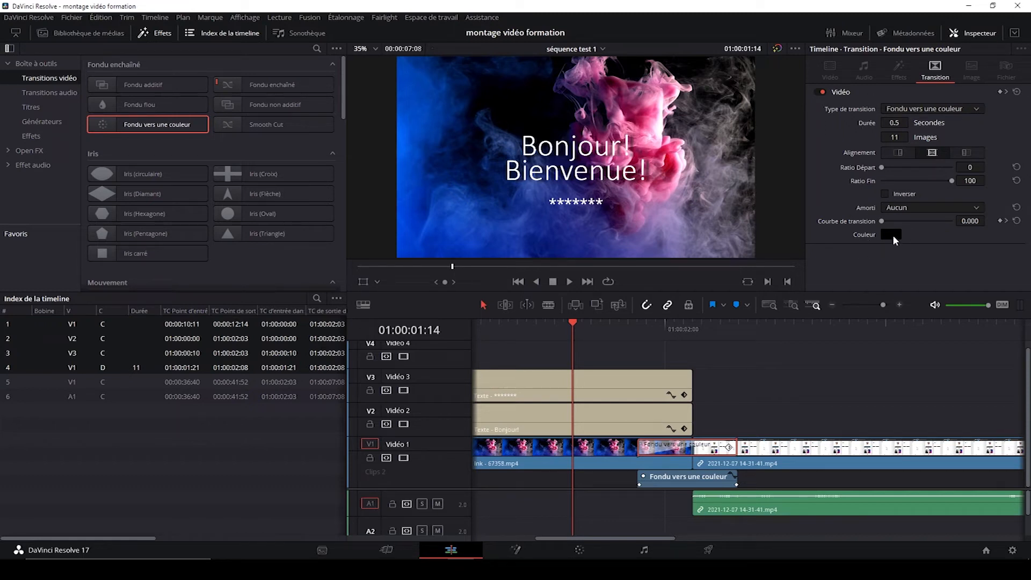
Set the Fondu vers une couleur transition's colour to bright green, #61ff1d
left_click(893, 234)
left_click_drag(616, 251, 607, 184)
left_click_drag(563, 241, 568, 188)
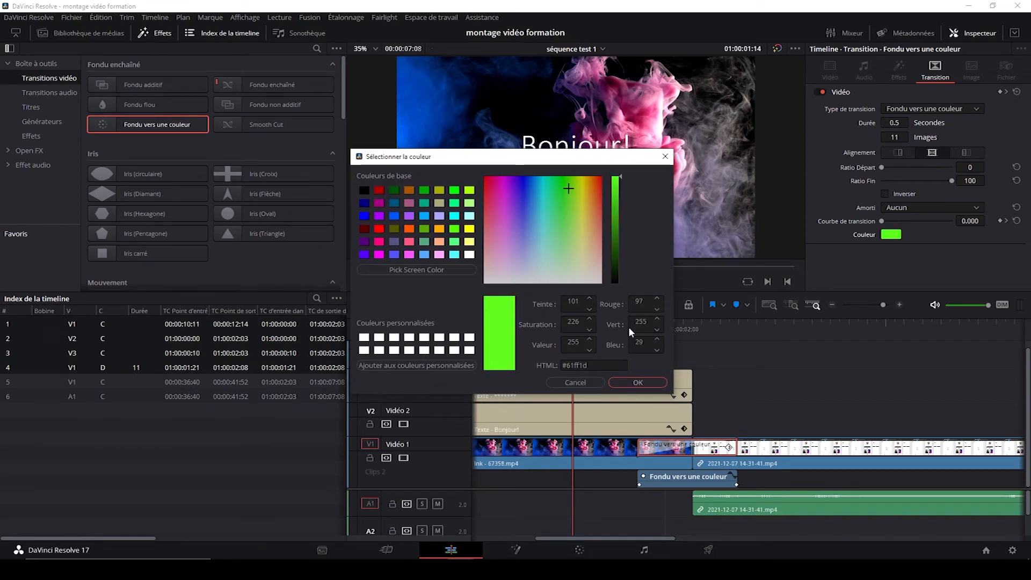
left_click(628, 388)
Play back the green fade from the start of the transition and stop the playback
left_click_drag(576, 320, 738, 321)
left_click(637, 324)
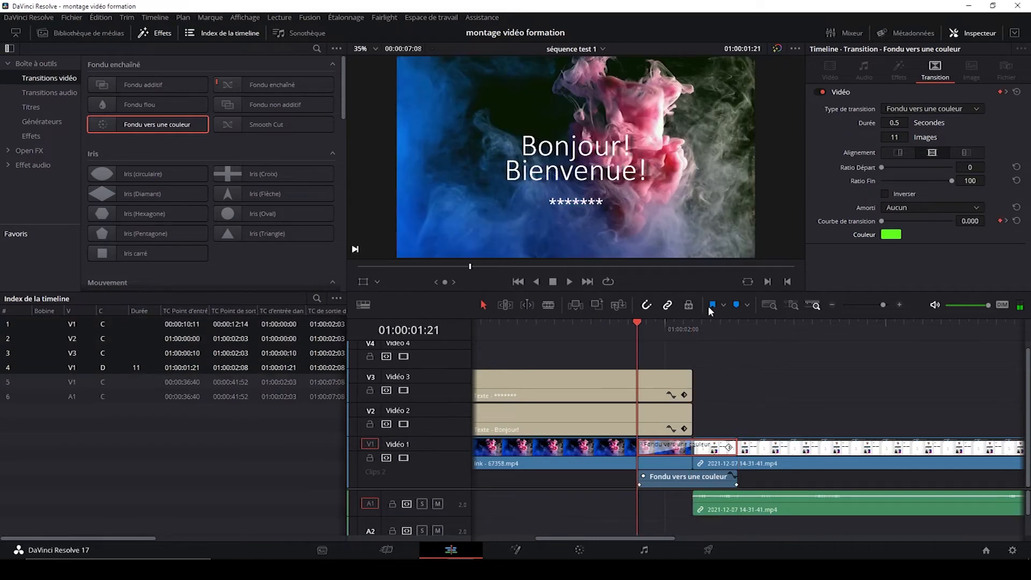
left_click(569, 282)
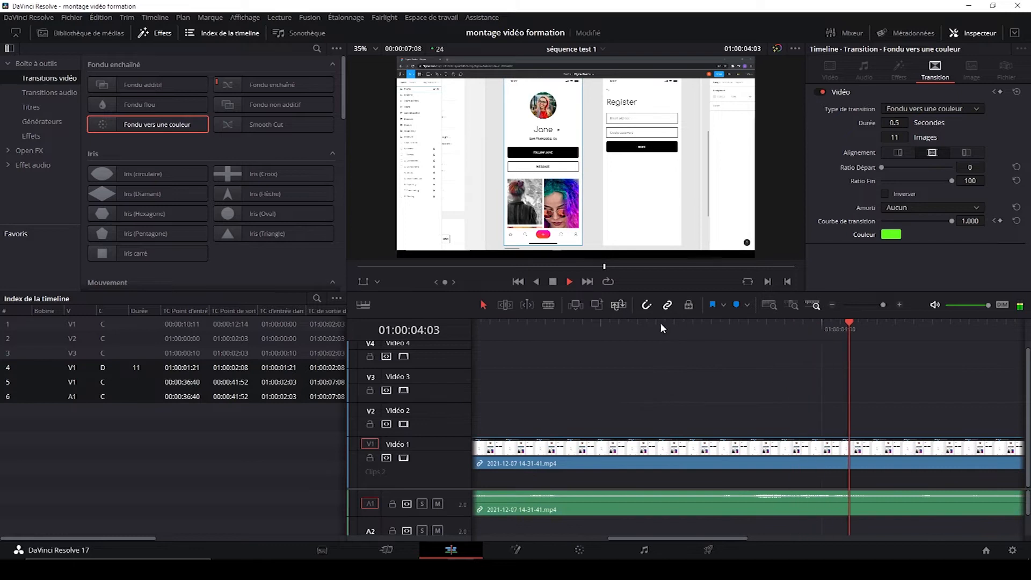
left_click(723, 382)
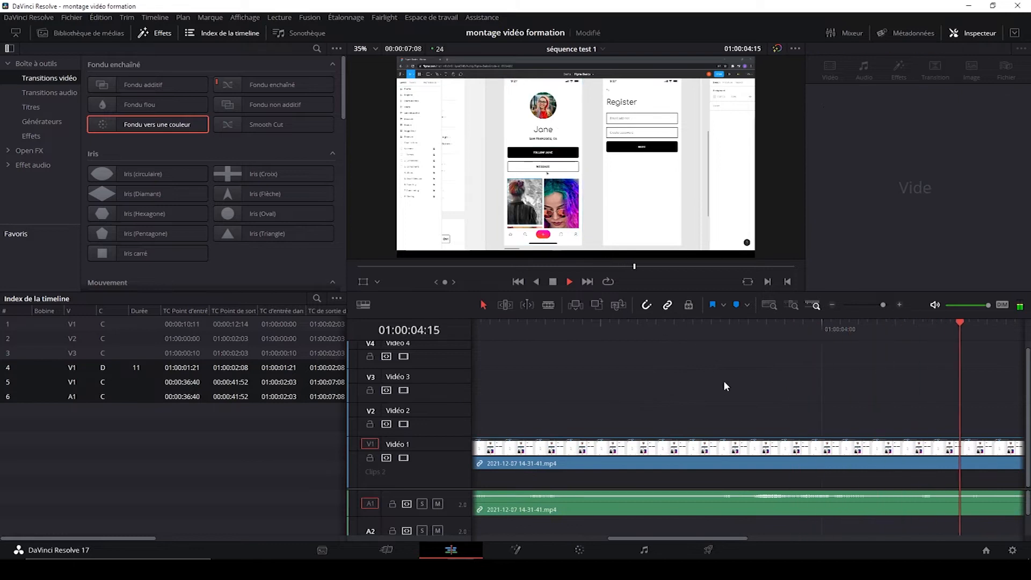
left_click(553, 281)
Lengthen the green fade transition to about 1.5 seconds and play it back from shortly before its start
left_click_drag(622, 534, 537, 524)
left_click_drag(812, 446, 932, 447)
left_click(555, 323)
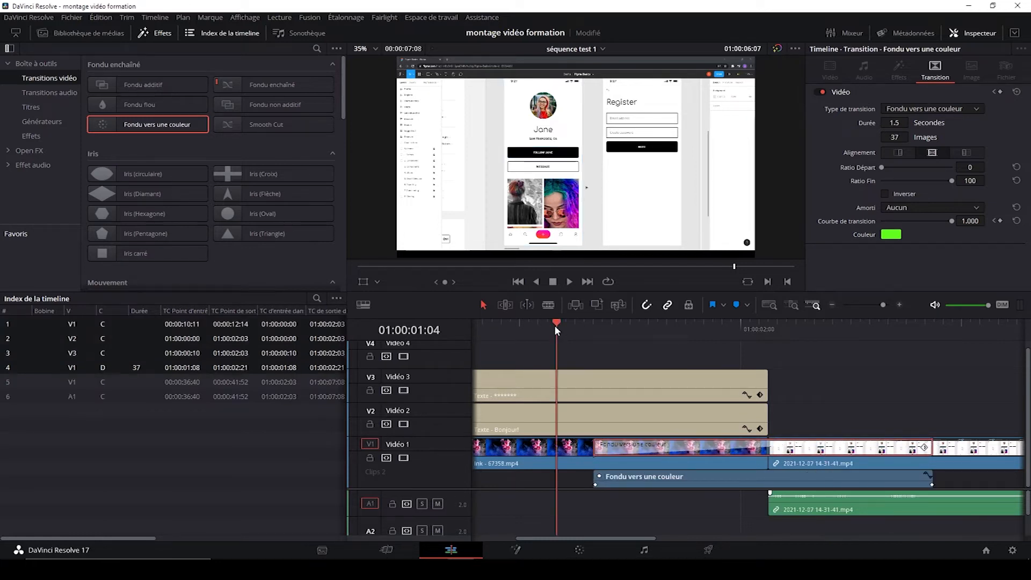
left_click(569, 281)
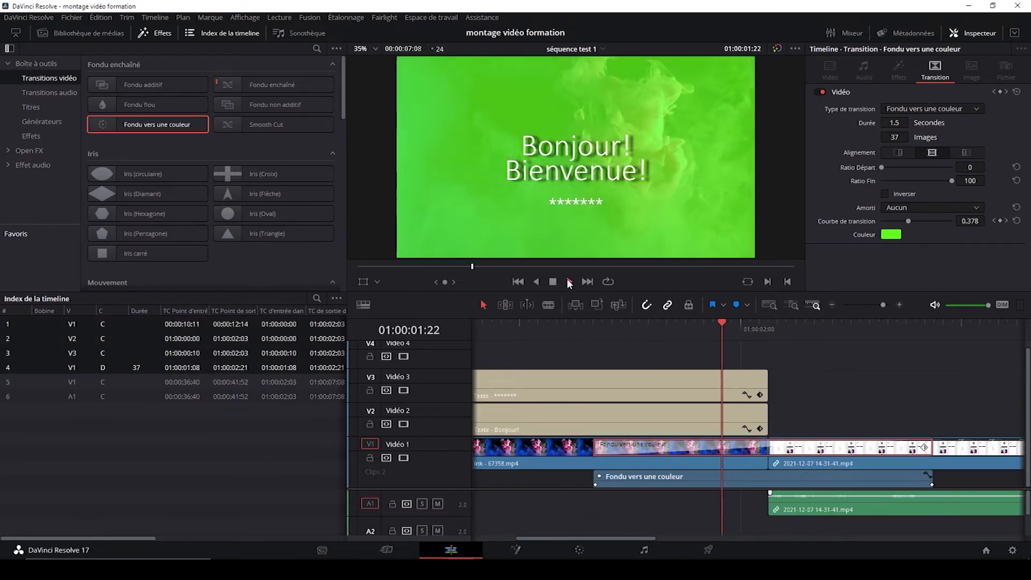
left_click(553, 281)
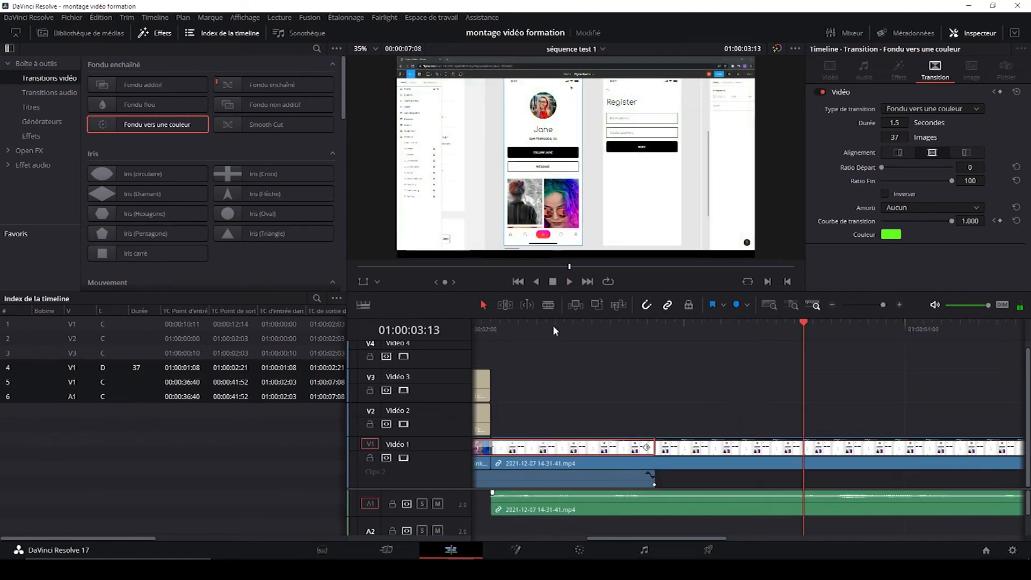
Delete the Fondu vers une couleur transition between the two Vidéo 1 clips
left_click_drag(645, 537, 588, 534)
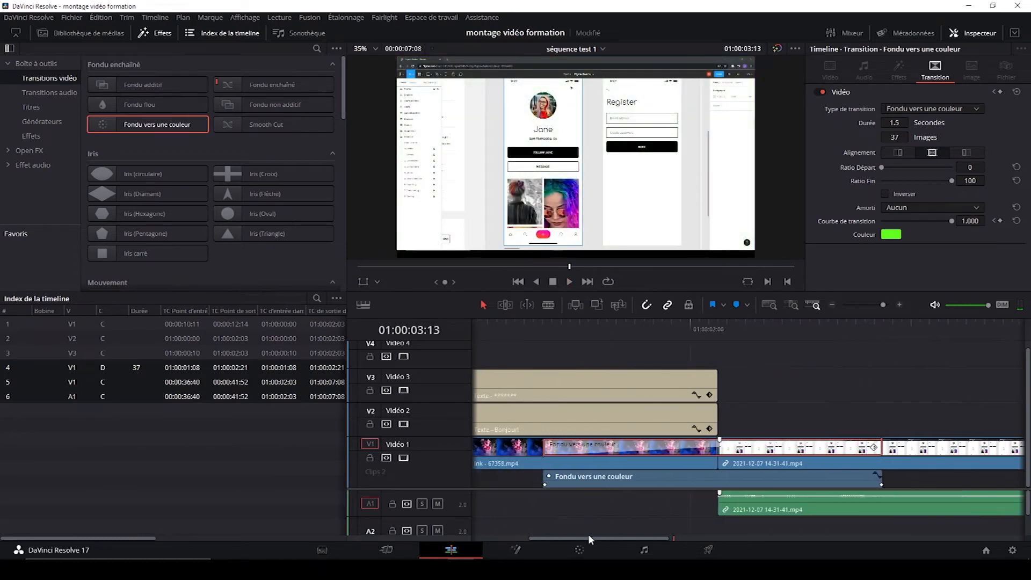
left_click(763, 448)
left_click(700, 443)
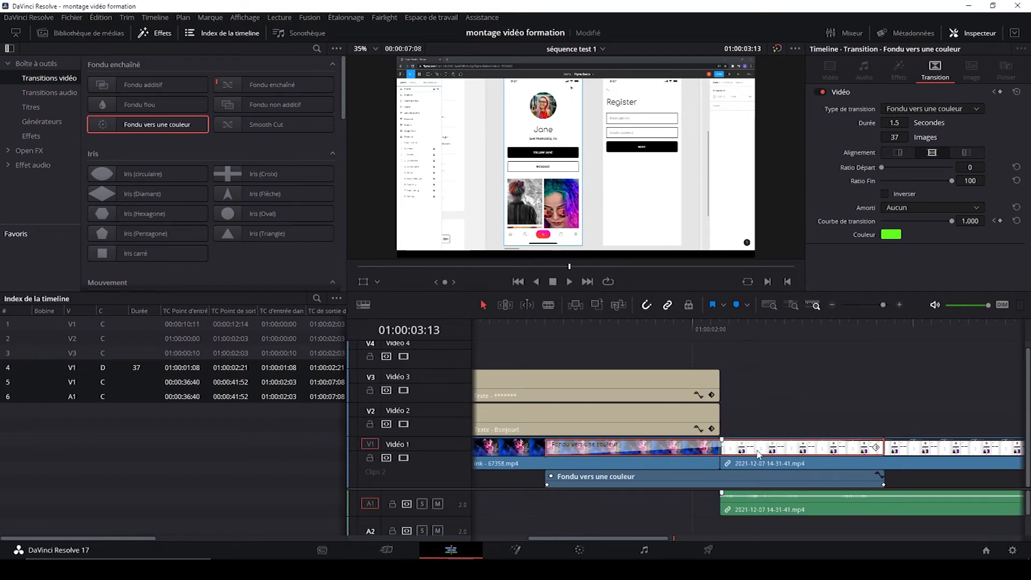
key("Delete")
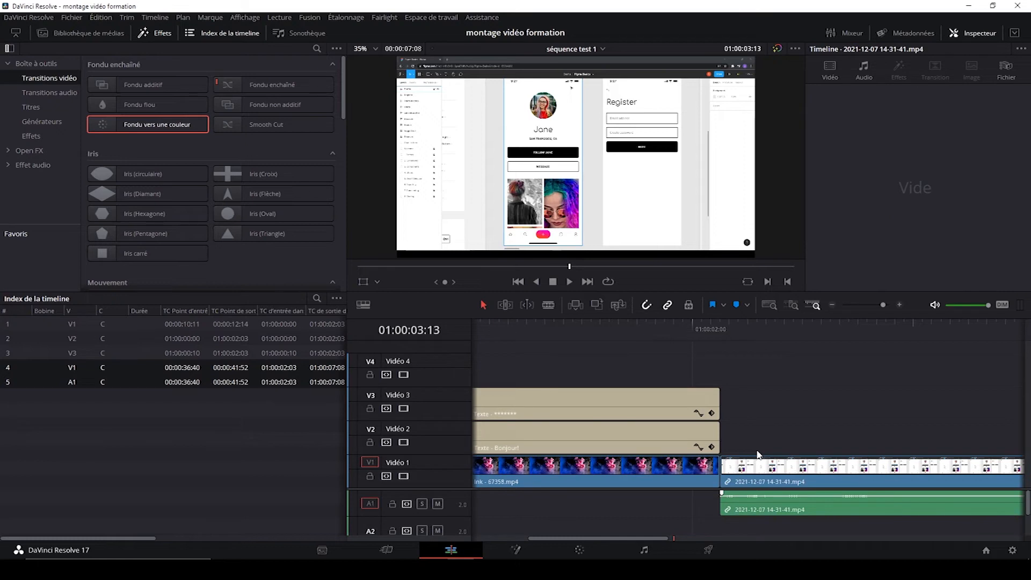
Apply a Fondu enchaîné transition at the cut between the two Vidéo 1 clips and play it back from its start twice
left_click_drag(714, 322, 662, 322)
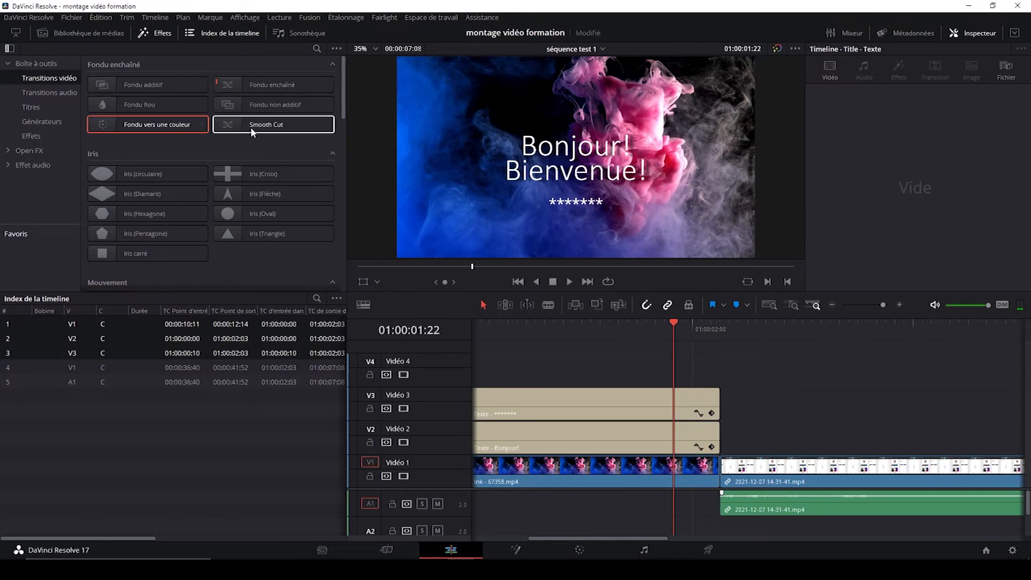
left_click_drag(269, 85, 713, 474)
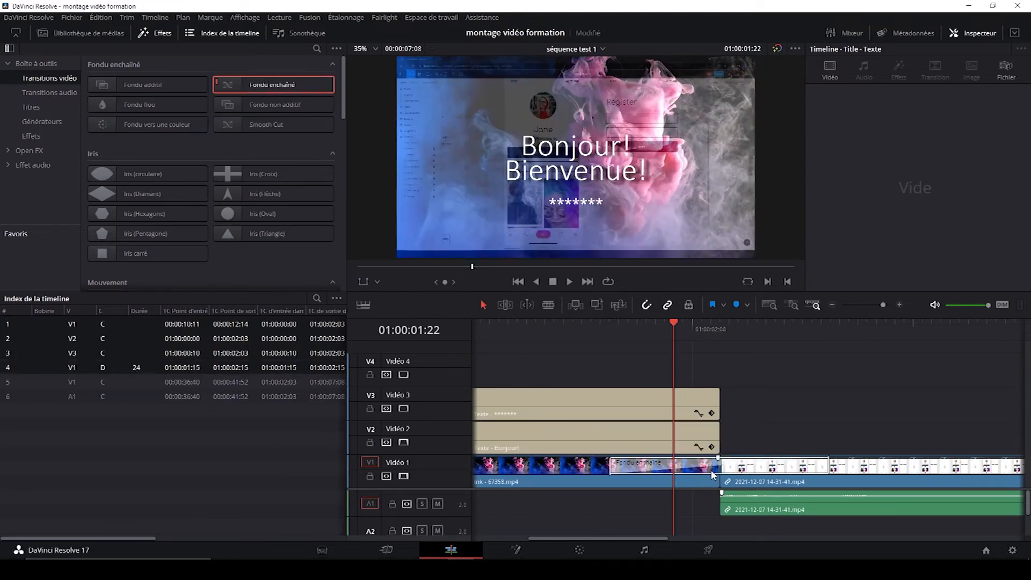
left_click(613, 321)
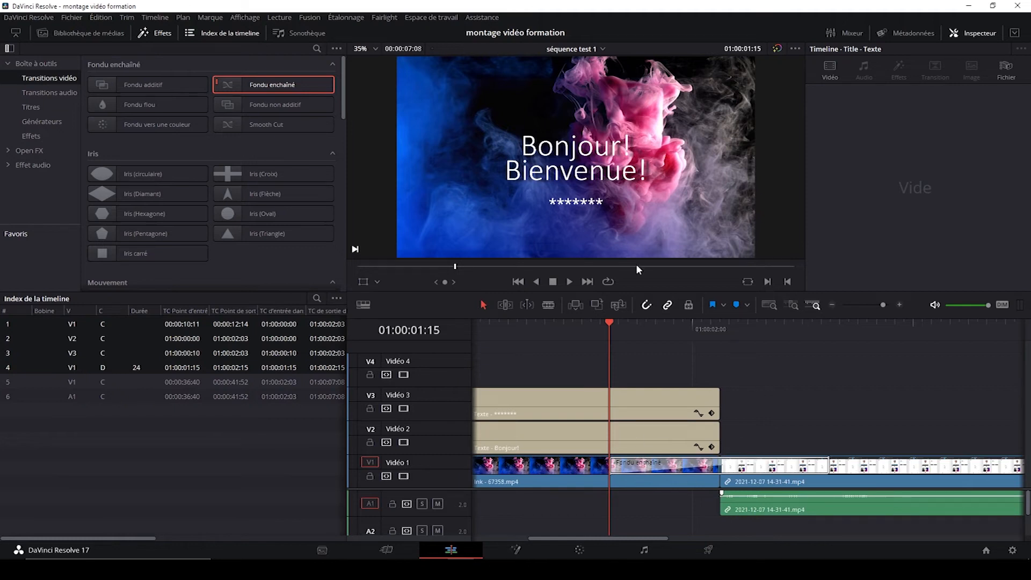
left_click(567, 282)
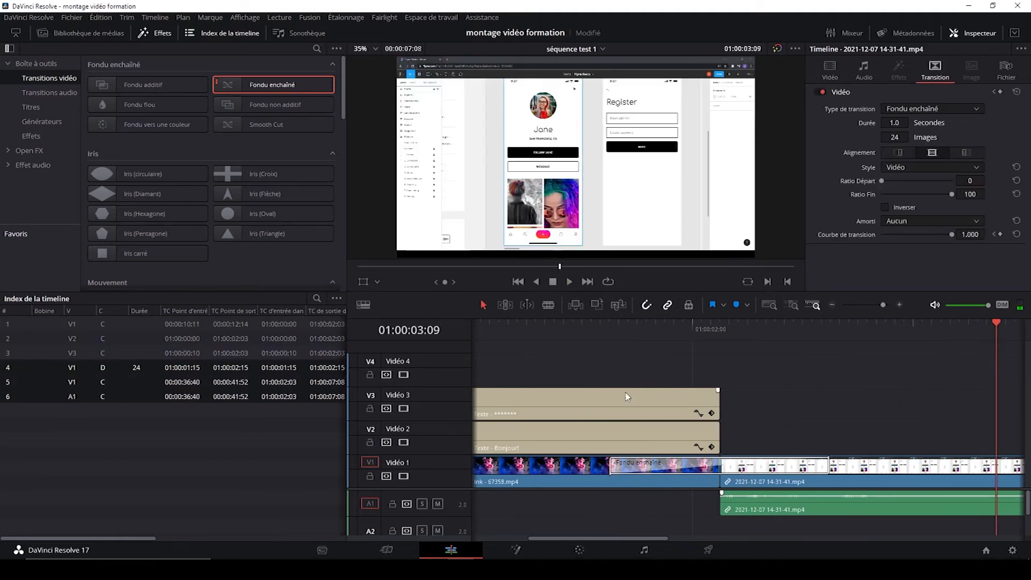
left_click(609, 324)
left_click(570, 282)
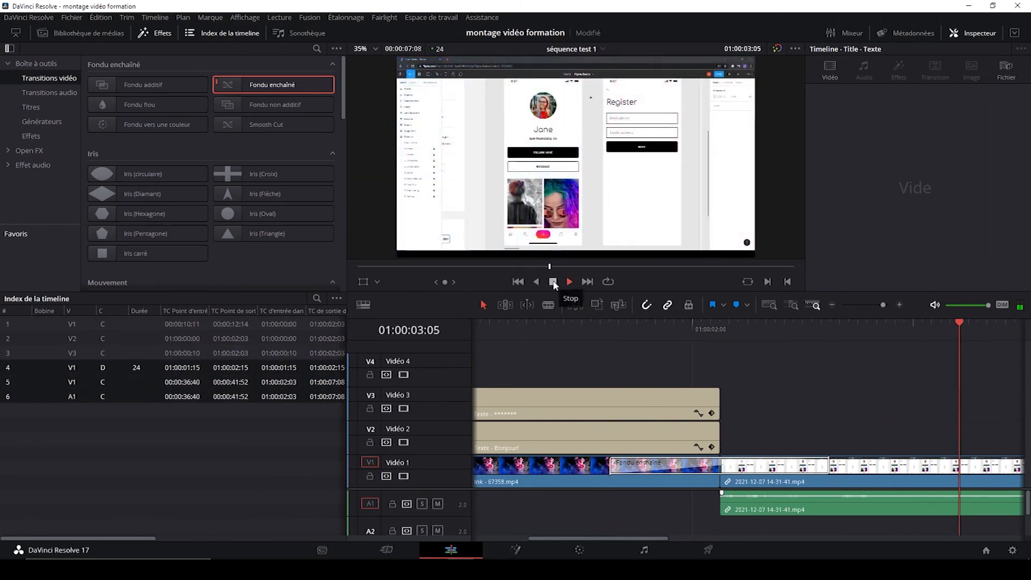
Play back the Fondu enchaîné between the two Vidéo 1 clips once more from near its start, and stop playback
left_click(553, 283)
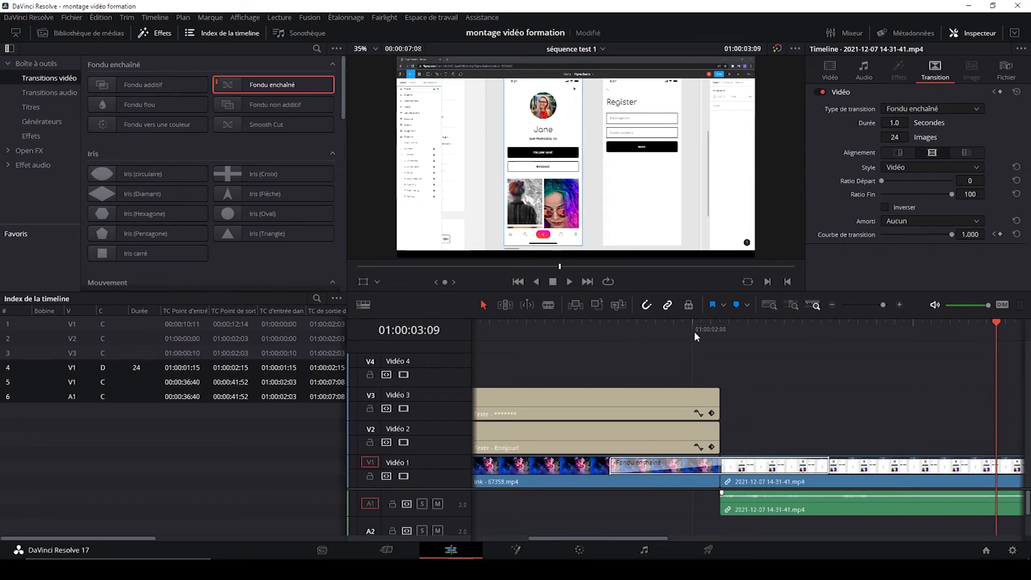
left_click(592, 323)
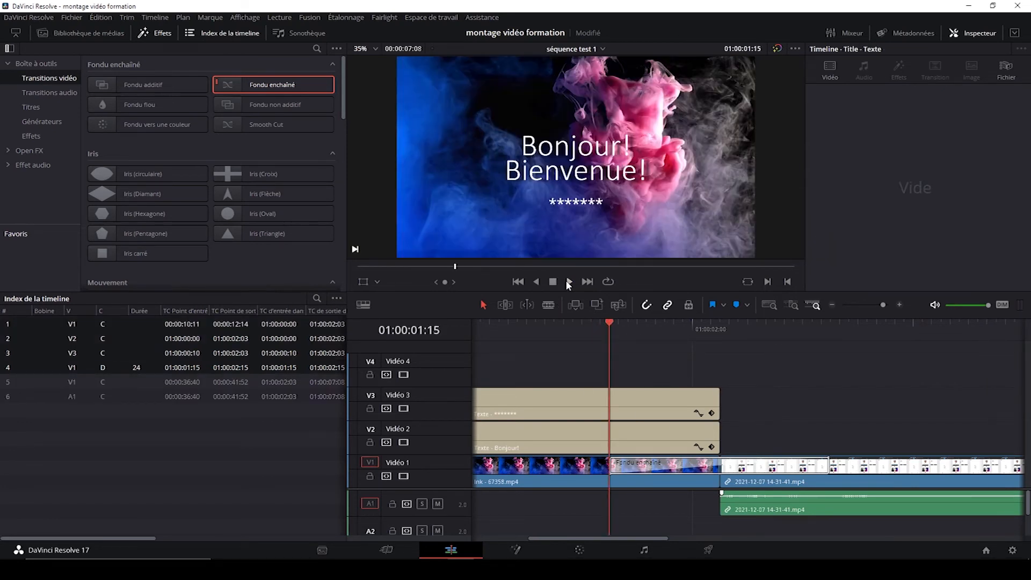
left_click(572, 282)
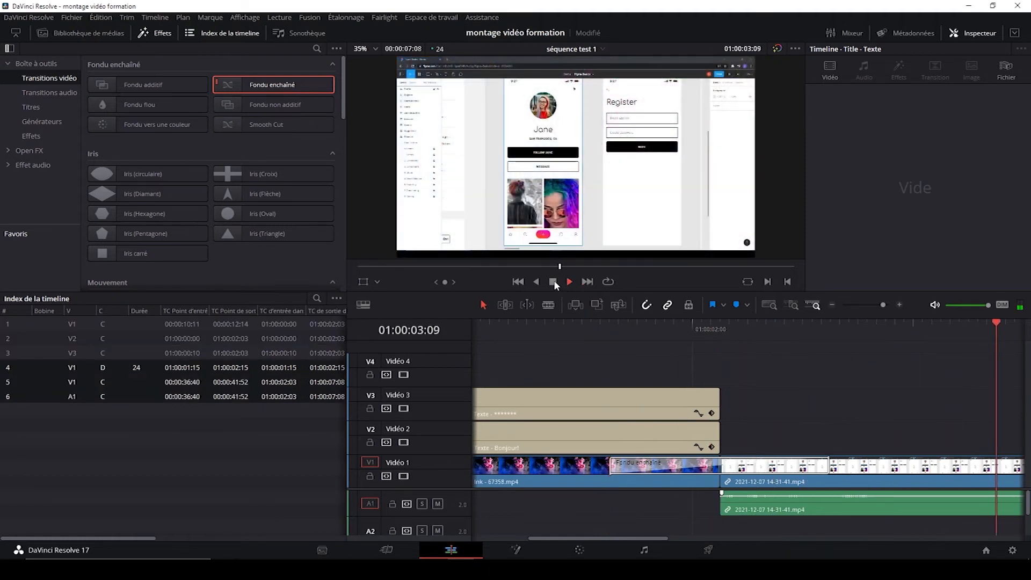
left_click(553, 281)
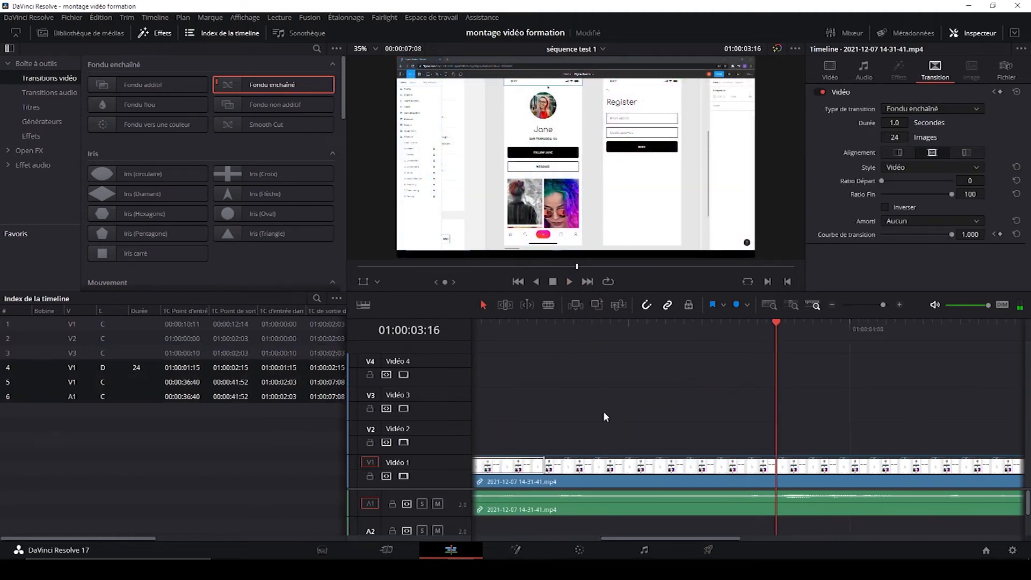
Move the ******* title from Vidéo 3 onto Vidéo 2 right after the Bonjour title, and place the playhead at 01:00:01:15
left_click_drag(643, 537, 575, 537)
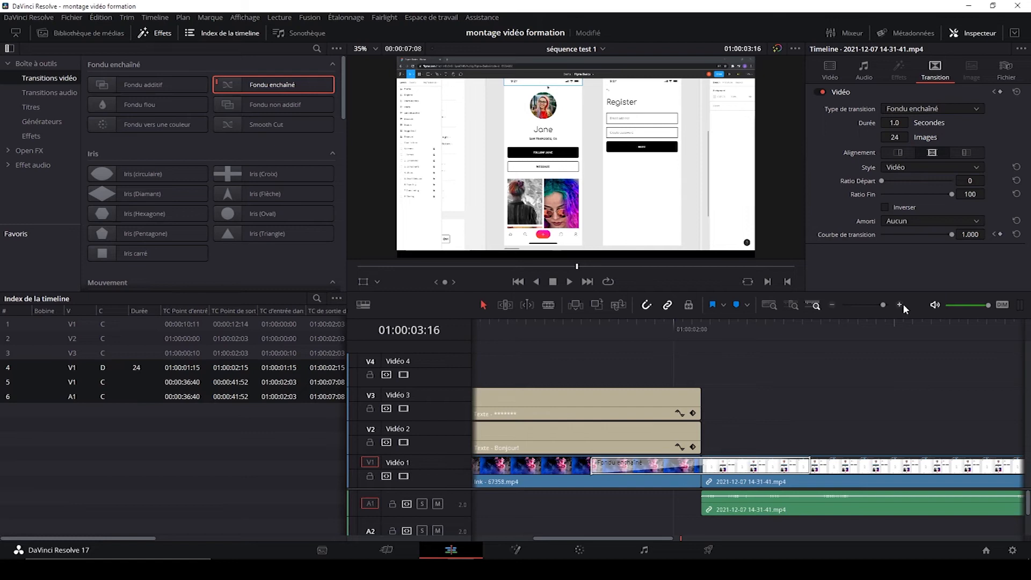
left_click(832, 305)
left_click(831, 304)
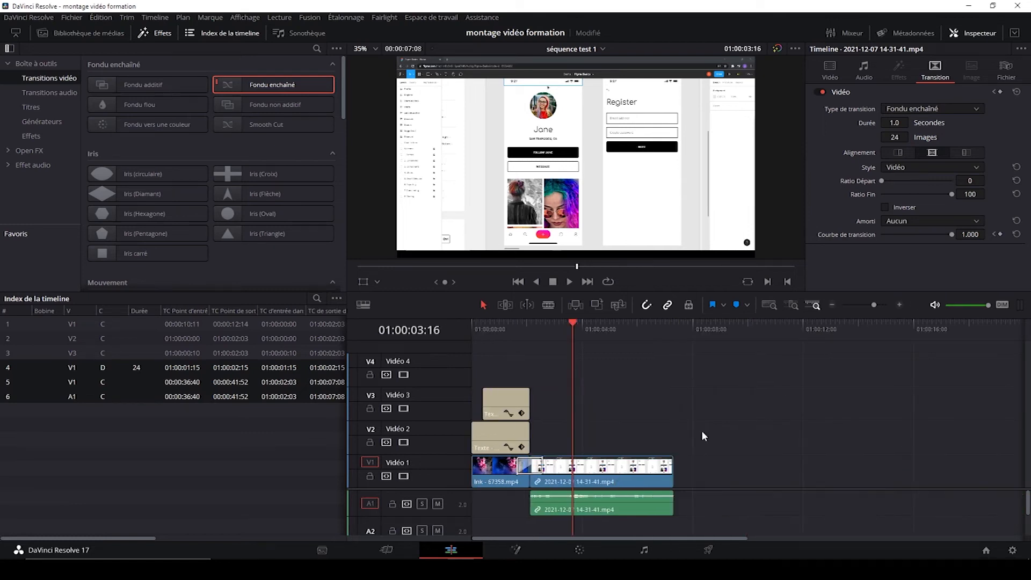
left_click(506, 403)
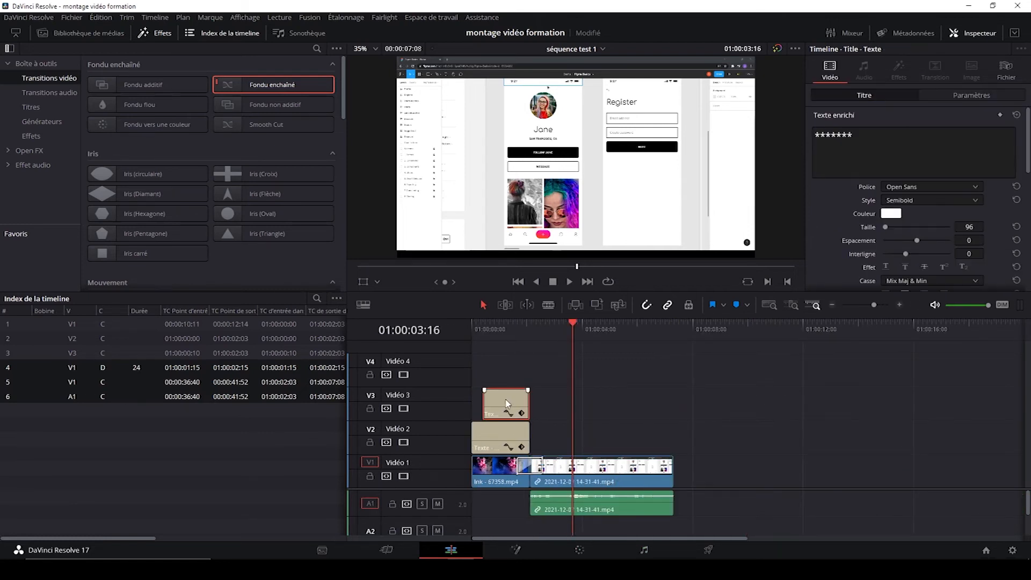
left_click_drag(505, 403, 543, 436)
mouse_move(507, 325)
left_mouse_down()
mouse_move(528, 325)
mouse_move(513, 326)
left_mouse_up()
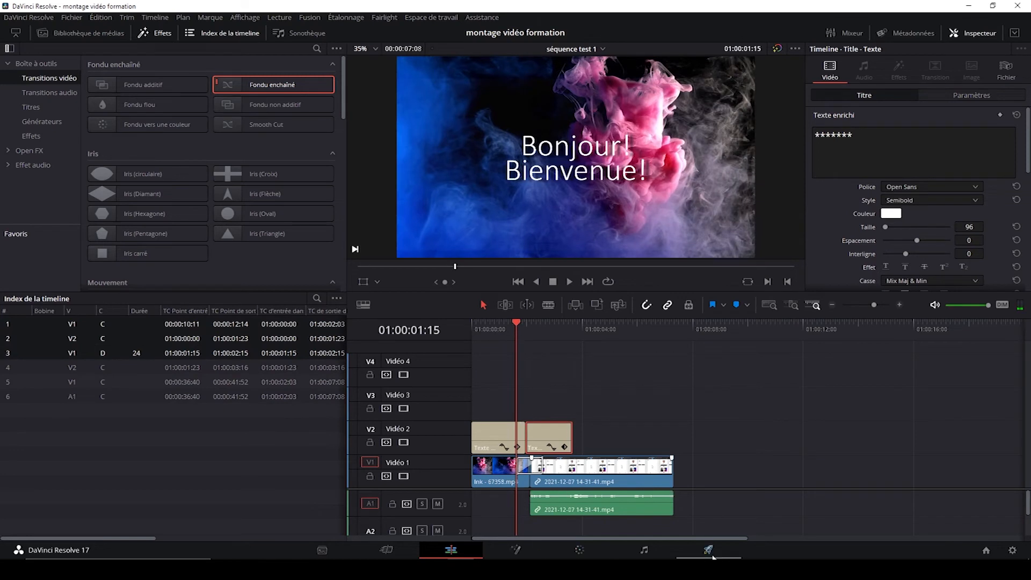
Adjust the two Vidéo 2 titles so they meet at 01:00:01:00 and the ******* title ends with the intro clip
left_click(900, 304)
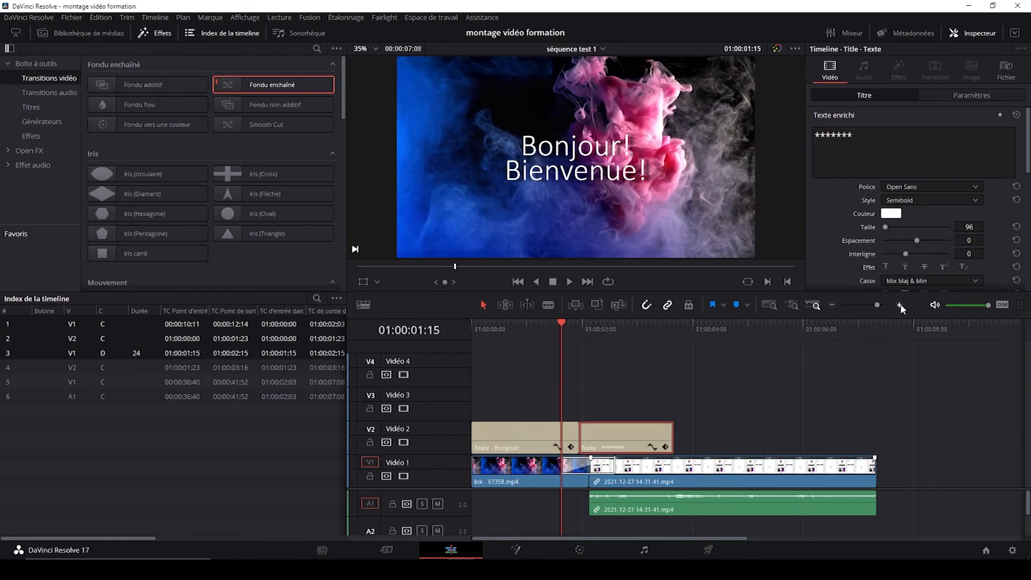
scroll(563, 465, "up", 1)
left_click(543, 439)
left_click_drag(686, 438, 583, 438)
left_click_drag(875, 436, 705, 436)
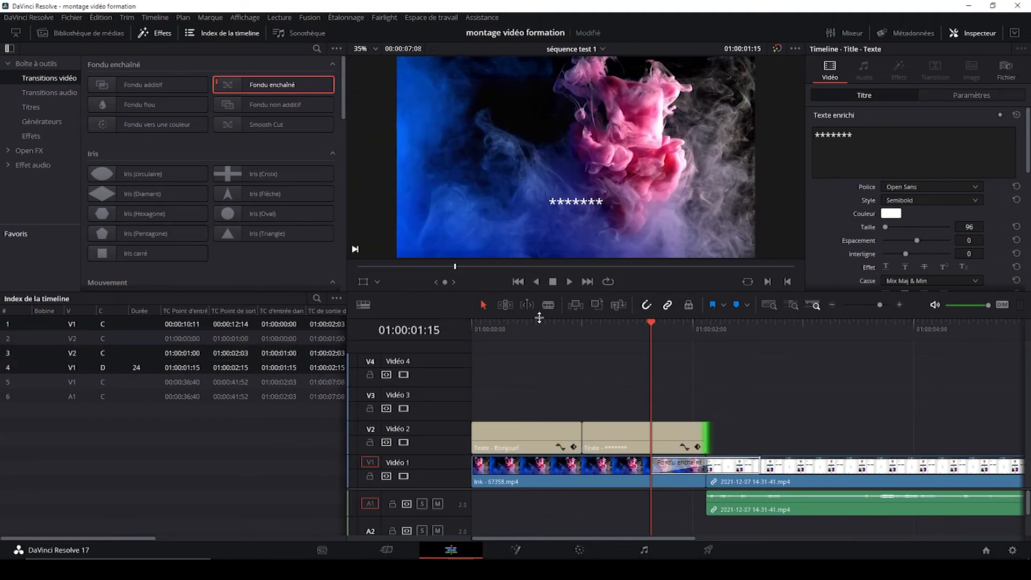
Apply a Fondu enchaîné transition at the cut between the two Vidéo 2 titles and play it back from before its start
left_click_drag(532, 327, 555, 331)
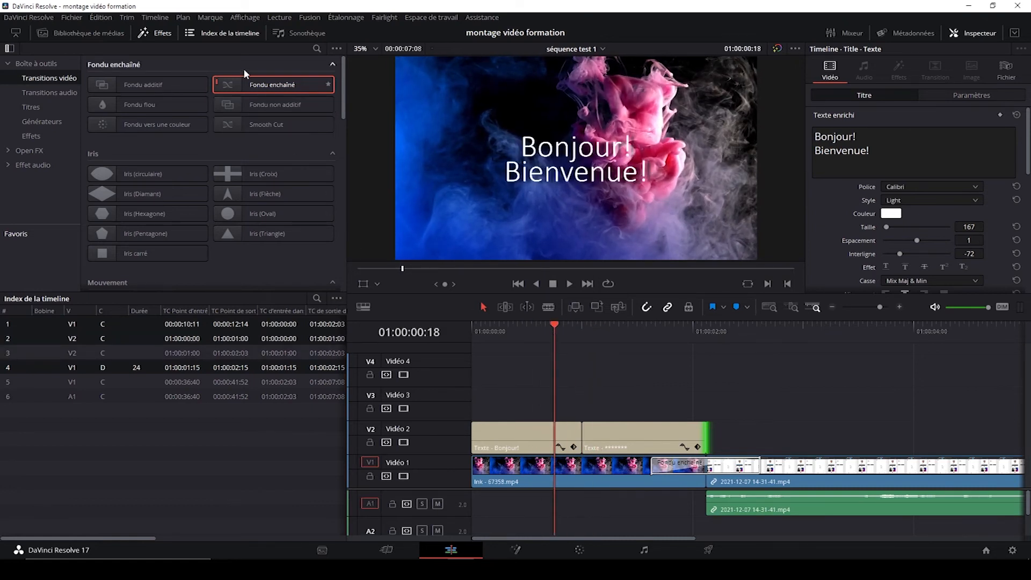
left_click_drag(253, 84, 580, 444)
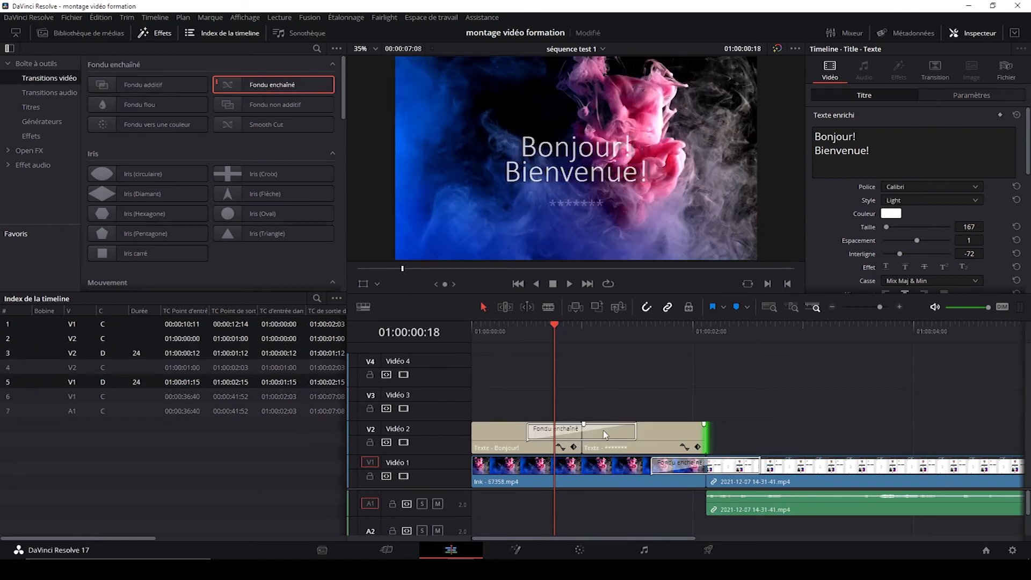
left_click(525, 324)
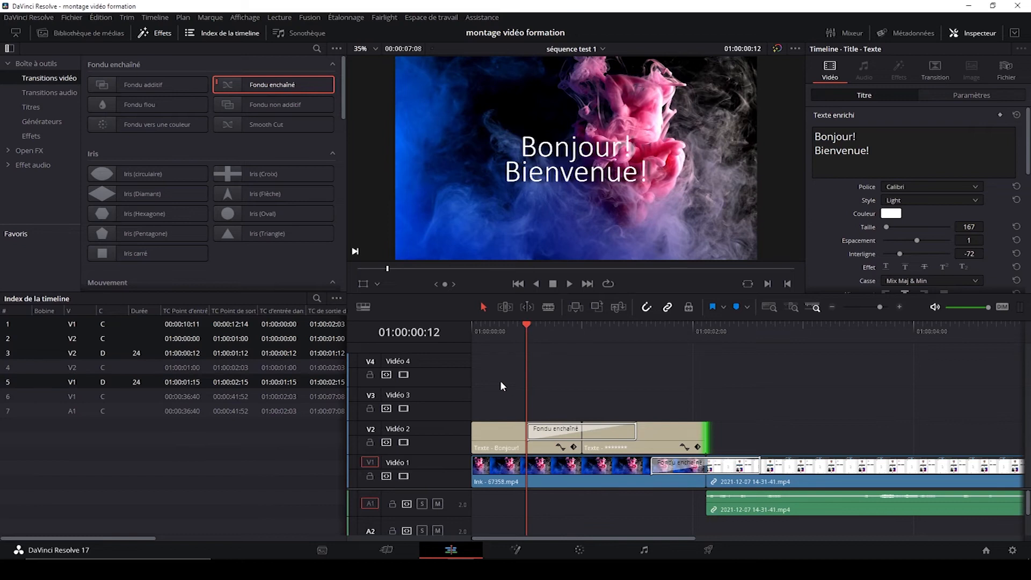
left_click(491, 325)
left_click(570, 283)
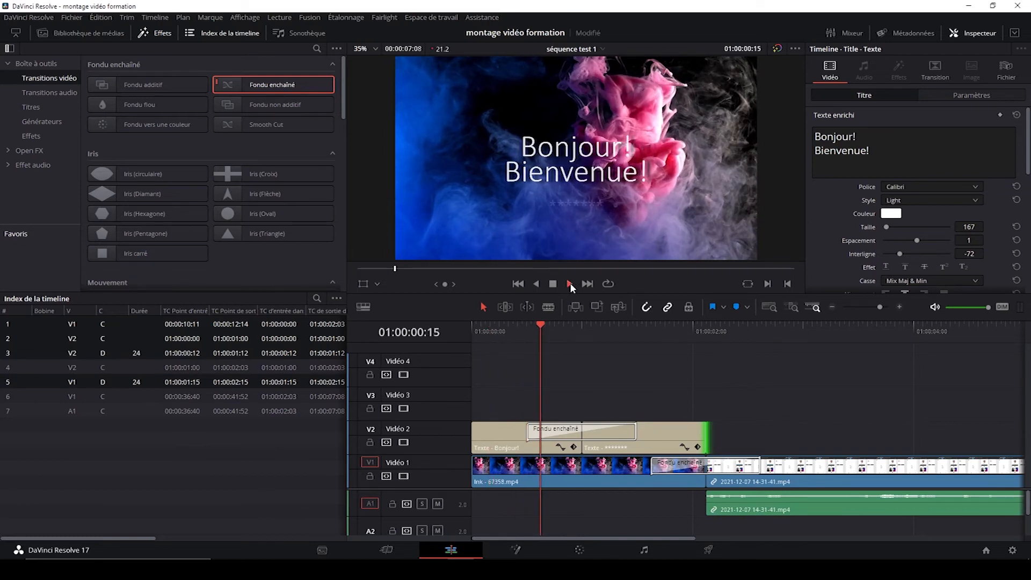
left_click(569, 284)
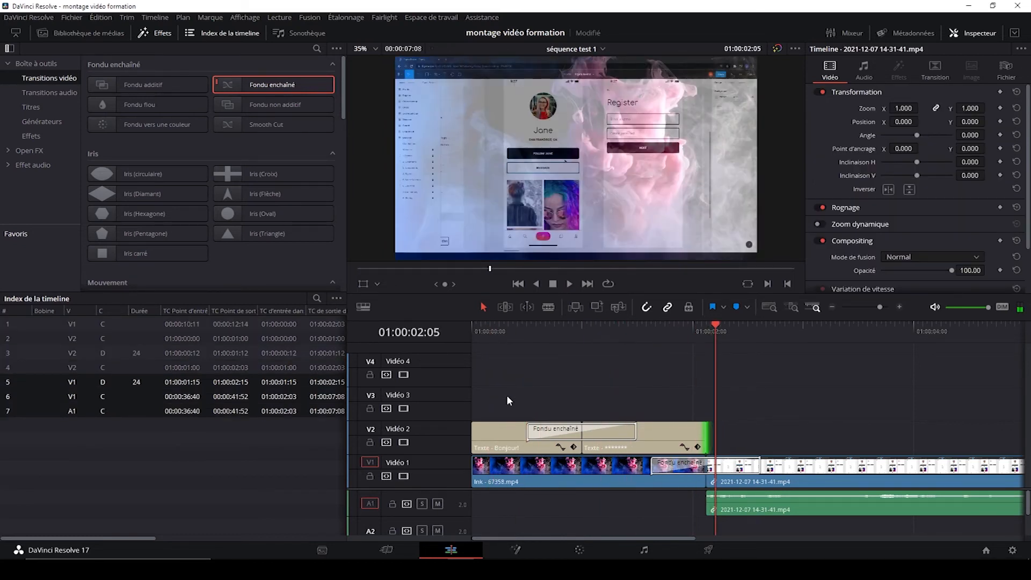
Play back the title crossfade on Vidéo 2 three more times from around its start, stopping after each pass
left_click_drag(508, 324, 494, 325)
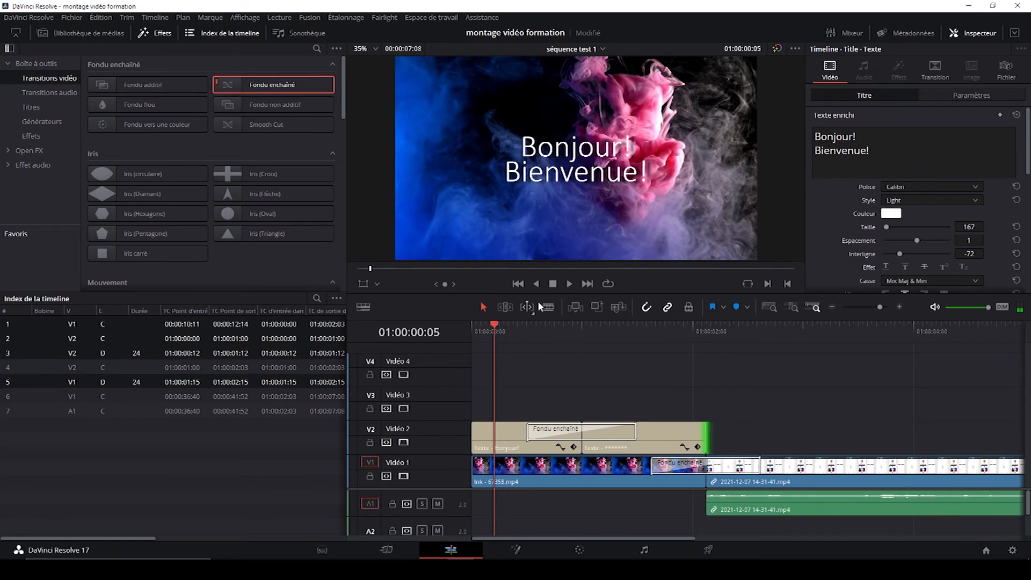
left_click(570, 283)
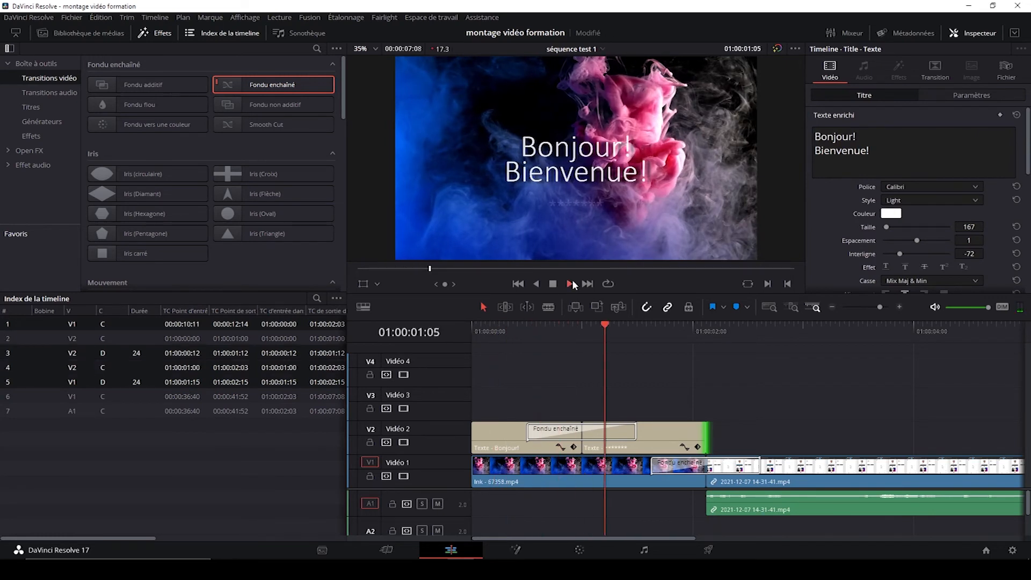
left_click(552, 284)
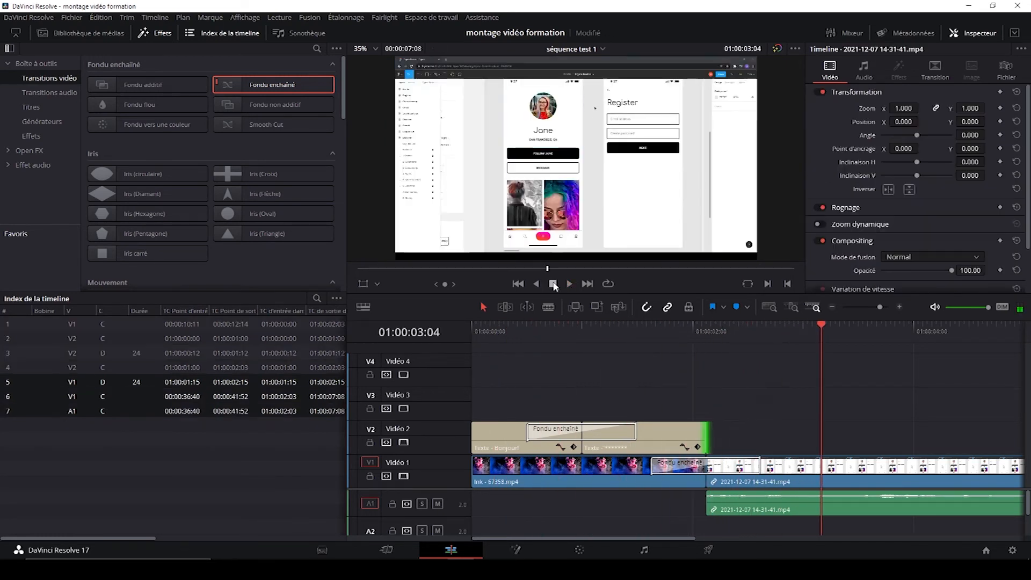
left_click(507, 324)
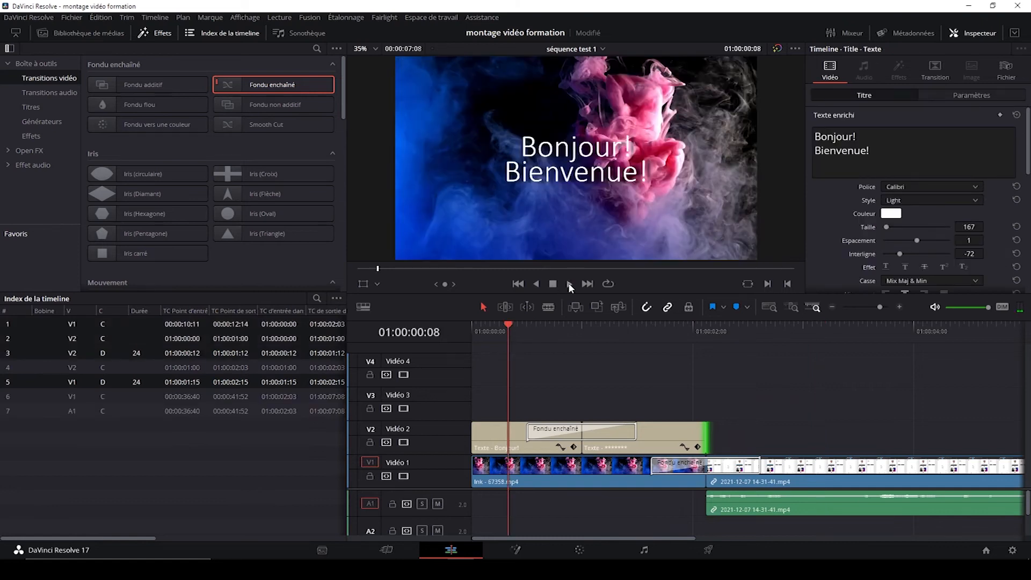
left_click(569, 284)
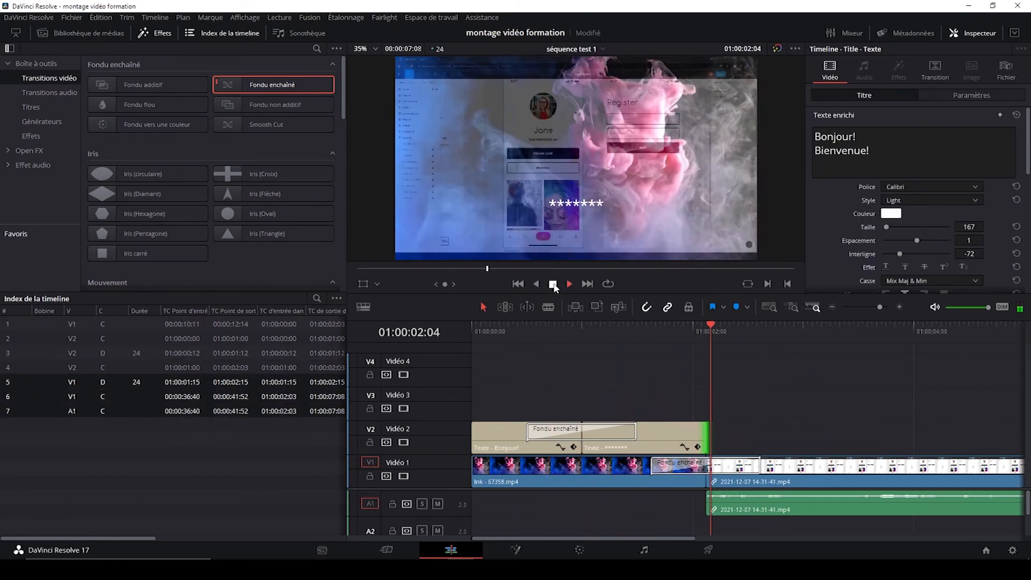
left_click(553, 283)
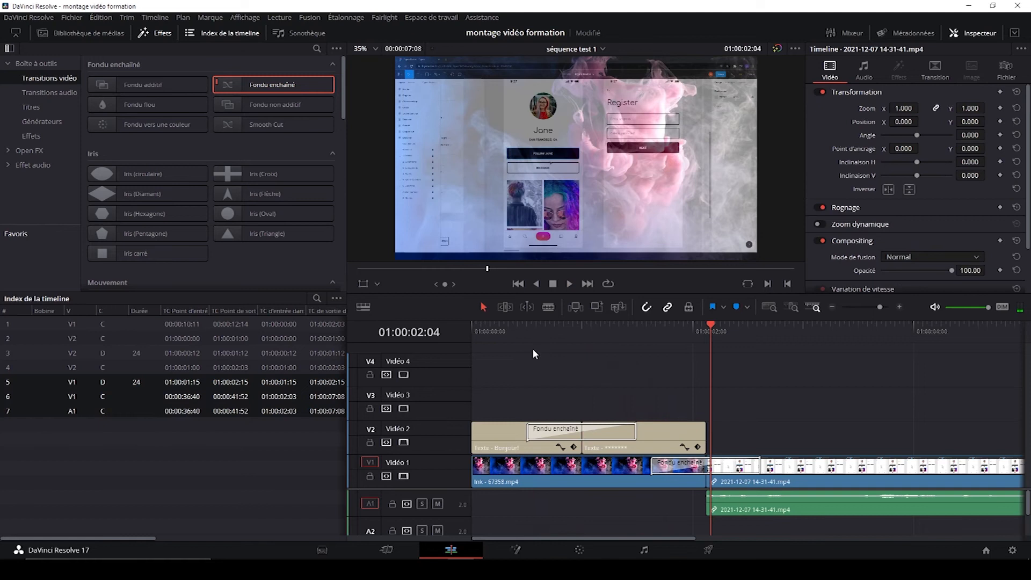
left_click(525, 324)
left_click(569, 284)
left_click(553, 283)
left_click(769, 423)
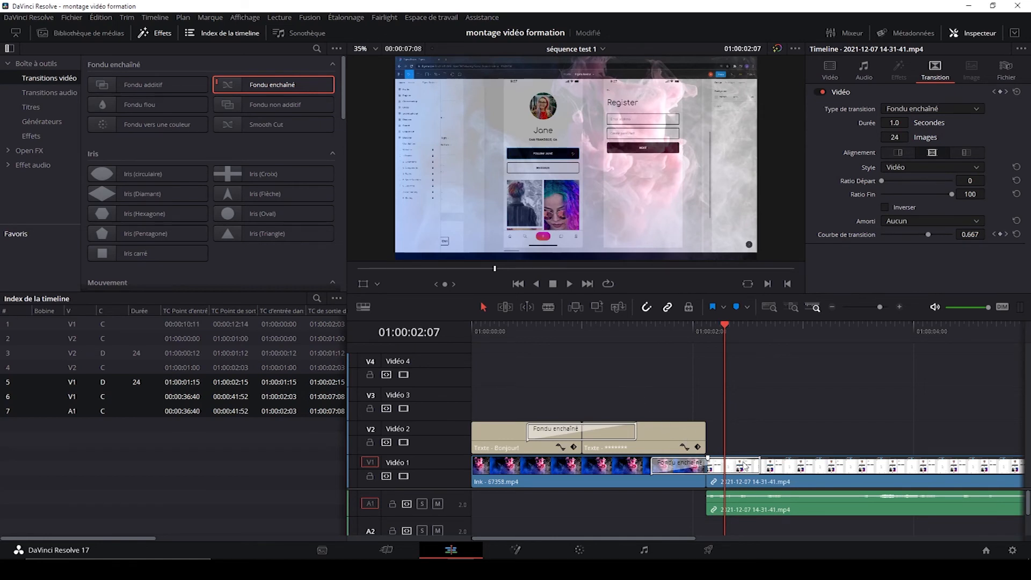
Apply a Fondu vers une couleur transition to the end of the screen-recording clip and play it back from 01:00:05:10
left_click_drag(620, 537, 788, 537)
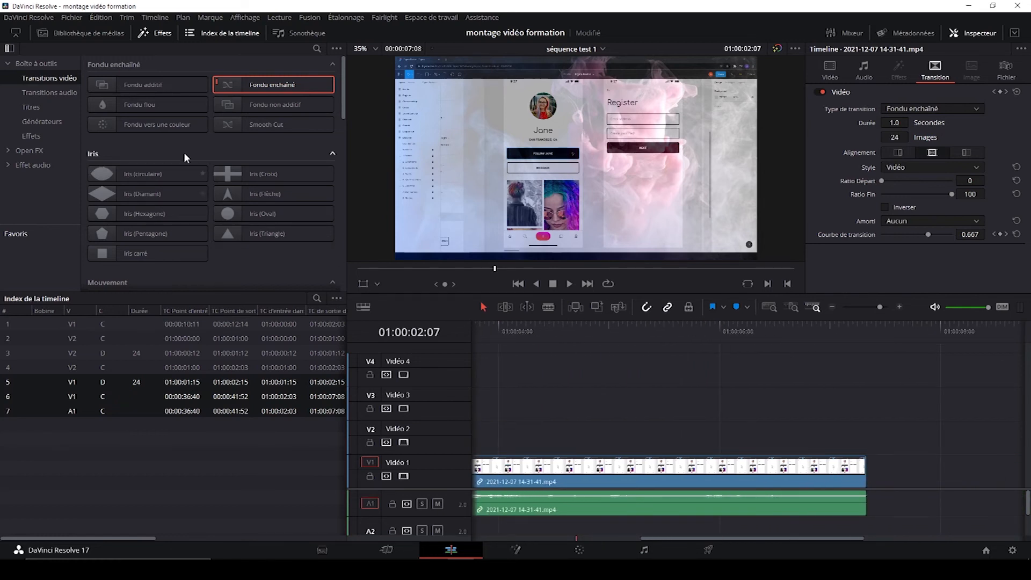
left_click_drag(153, 126, 847, 470)
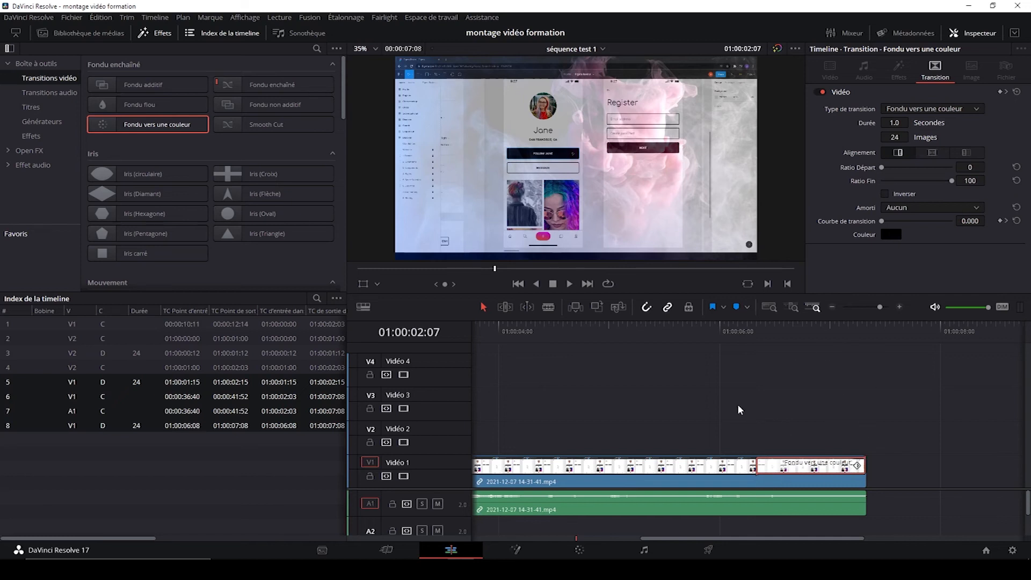
left_click(655, 330)
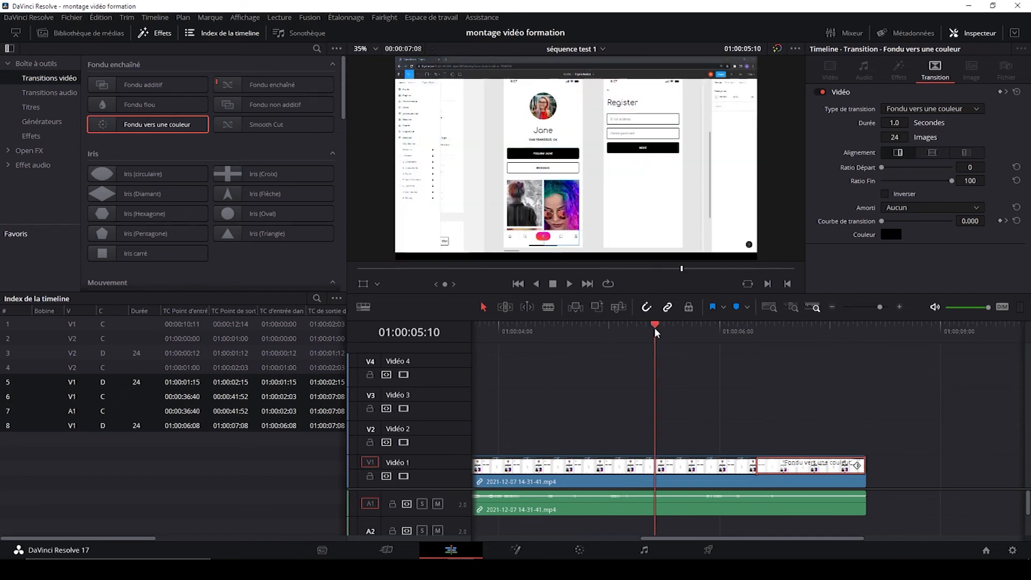
left_click(570, 284)
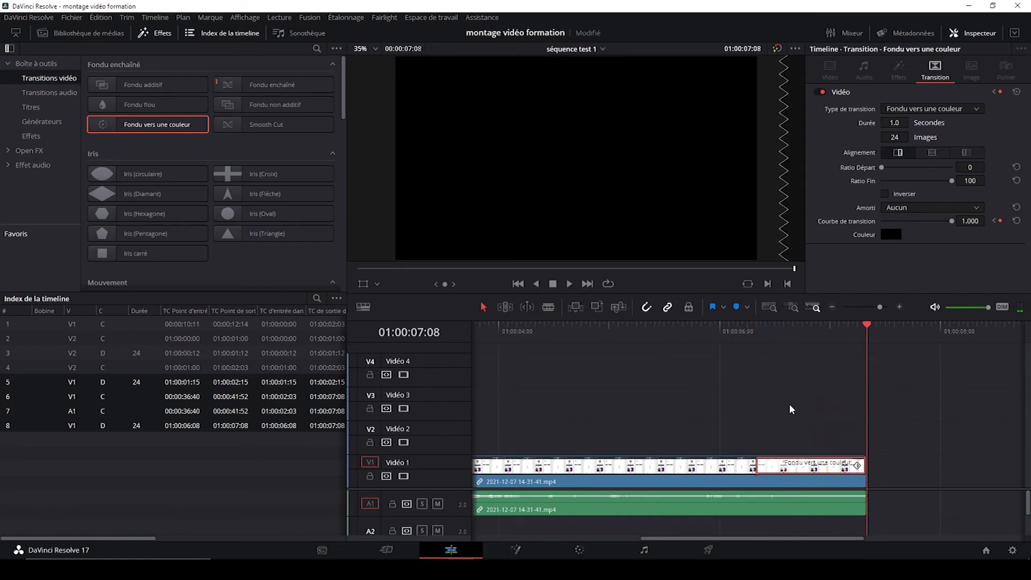
left_click_drag(852, 540, 668, 542)
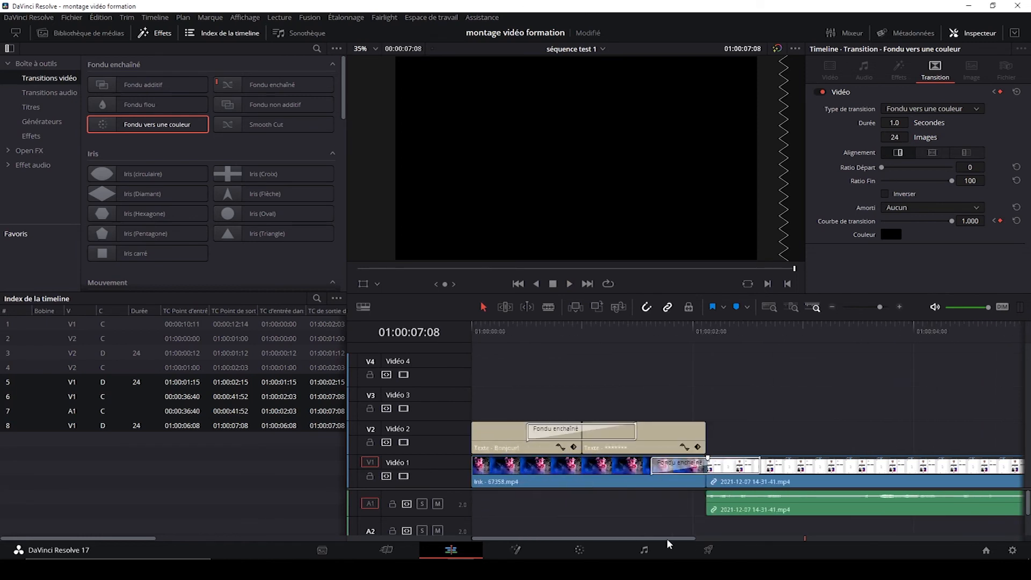
left_click(592, 353)
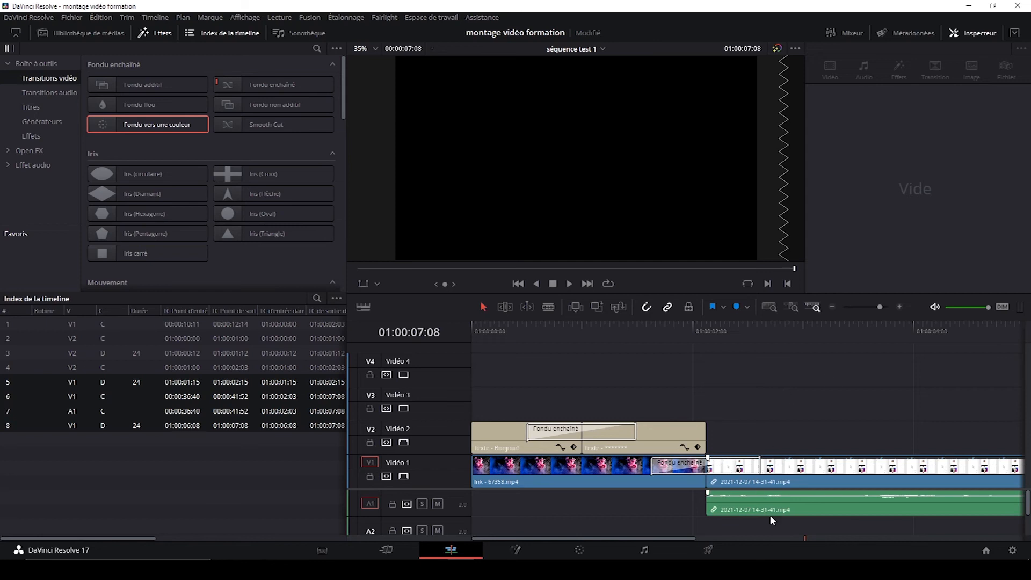
Add the besoins implicites et livrables - correction nett.wav clip from the audio bin to track A1 at 01:00:07:08
left_click_drag(676, 536, 650, 533)
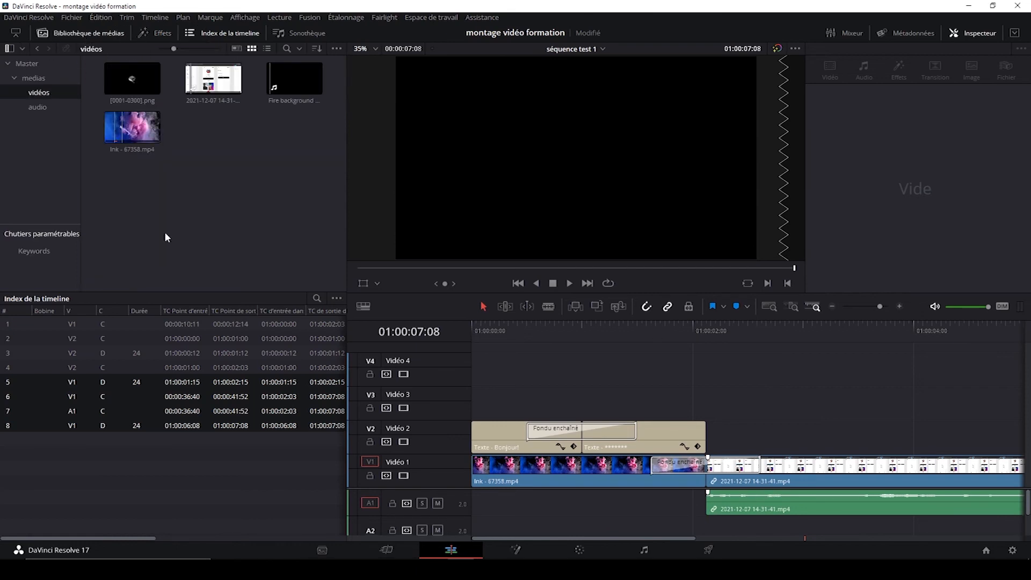
left_click(38, 107)
left_click(137, 82)
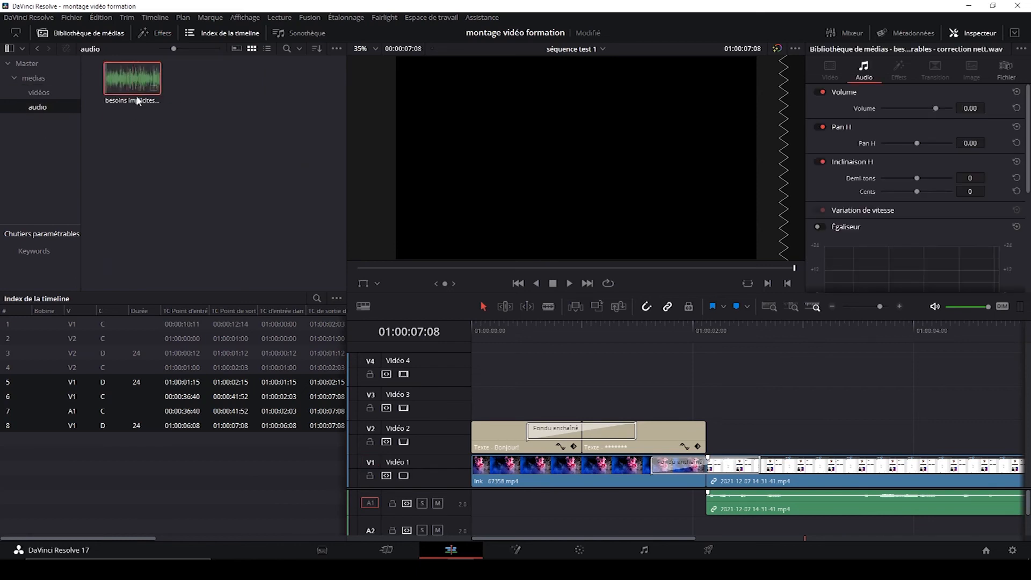
left_click_drag(124, 90, 517, 152)
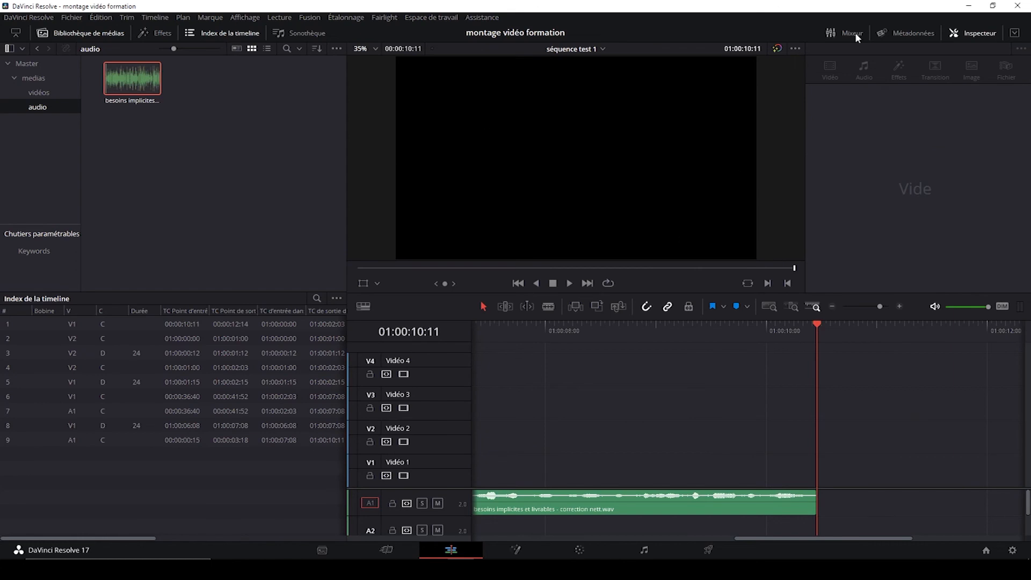
Close the Inspecteur, load the besoins implicites audio clip into the source viewer and place the playhead at 01:00:09:08
left_click(973, 35)
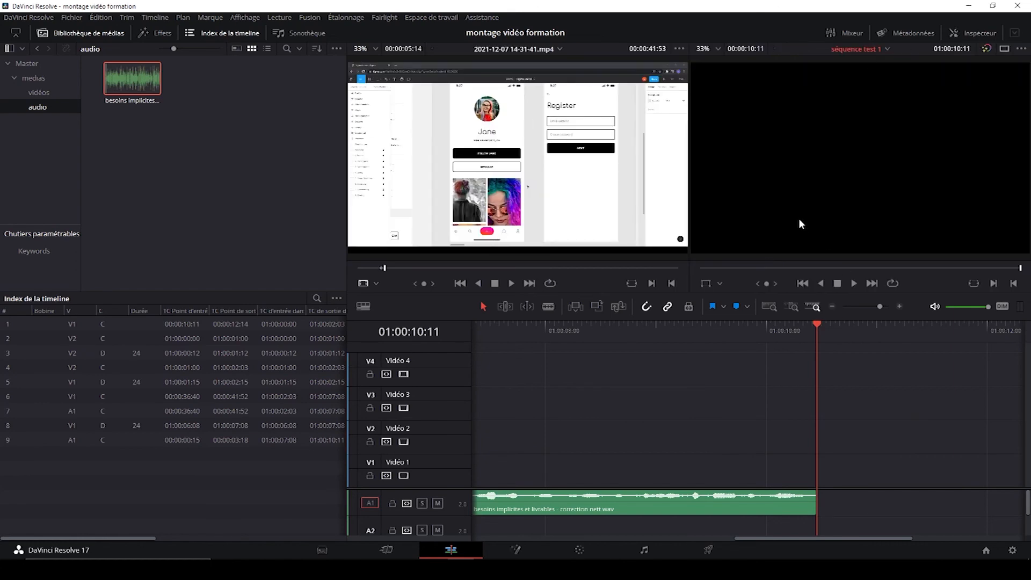
left_click_drag(136, 83, 305, 132)
double_click(133, 82)
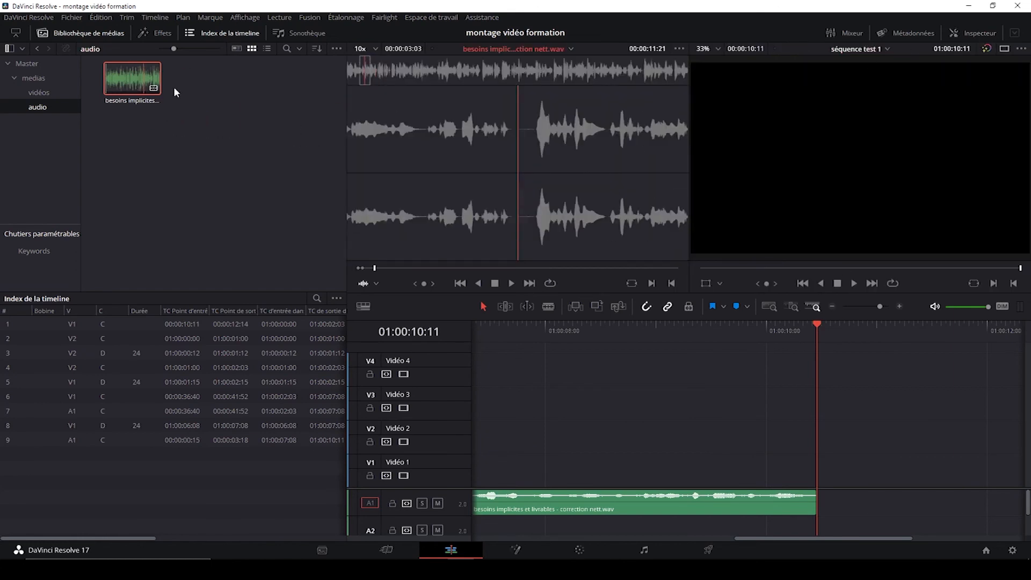
left_click(692, 331)
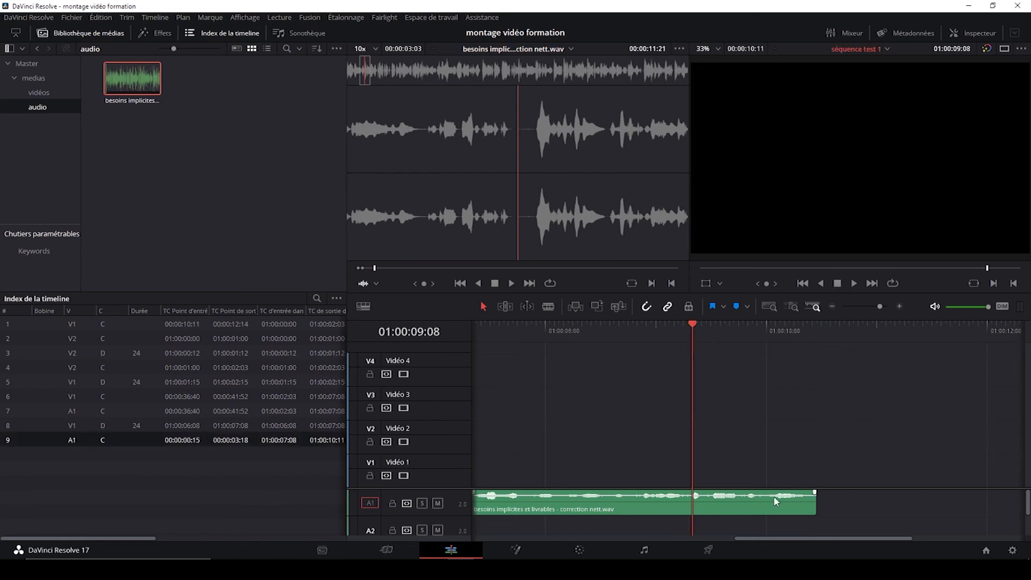
left_click(832, 306)
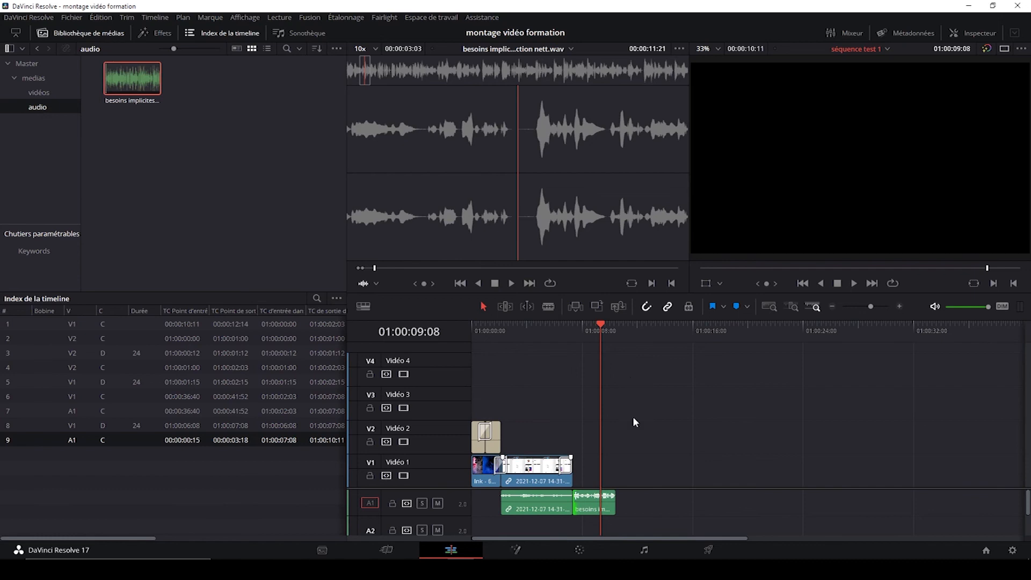
Move the besoins implicites clip to the start of track A1, ending against the screen-recording audio, and place the playhead at 01:00:01:22
left_click_drag(609, 504, 474, 510)
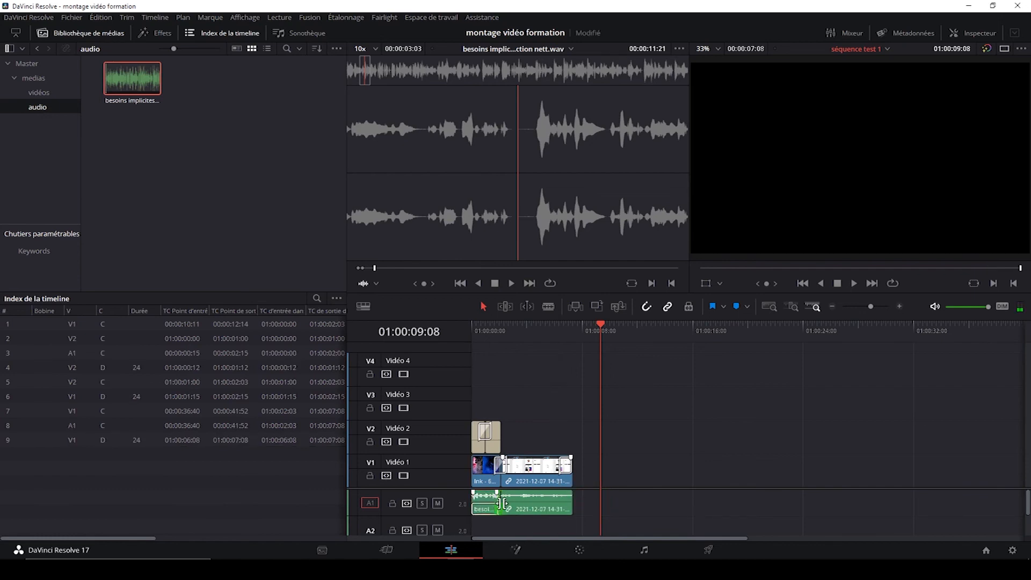
left_click_drag(524, 329, 494, 324)
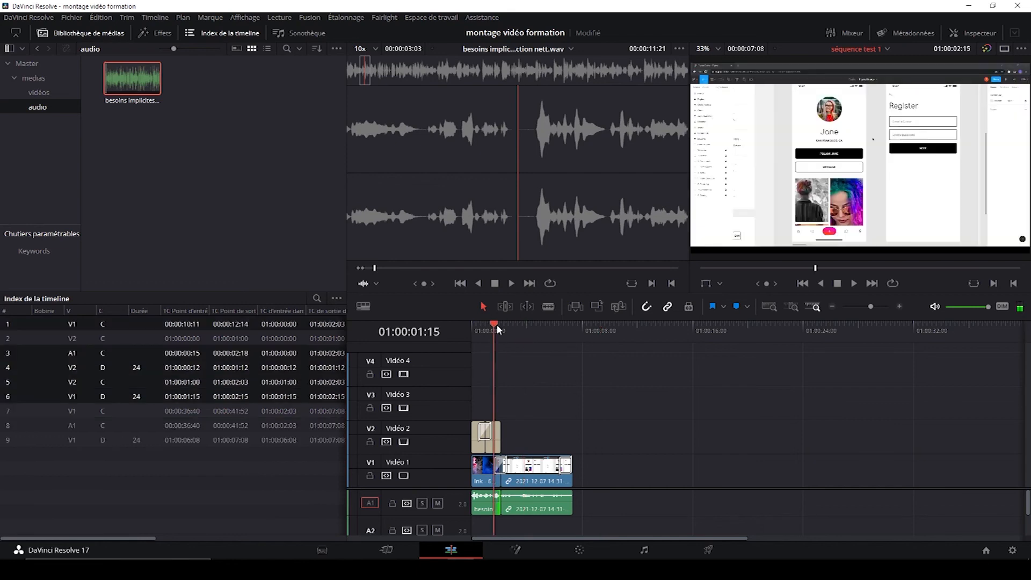
left_click(900, 306)
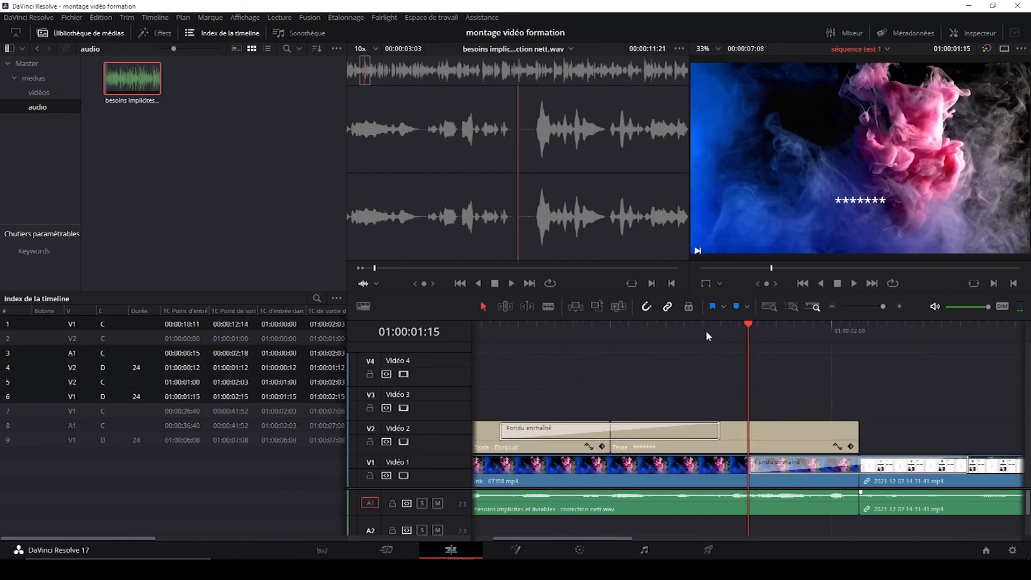
left_click_drag(749, 324, 812, 342)
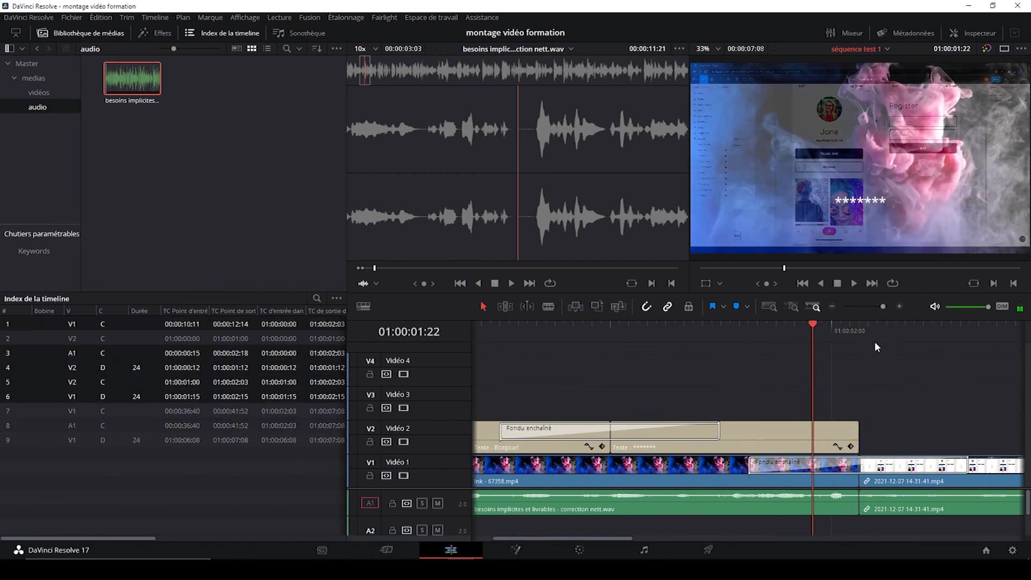
Apply a Fondu enchaîné 0 dB audio transition at the cut between the besoins implicites clip and the screen-recording audio on A1
left_click(862, 505)
left_click(839, 508)
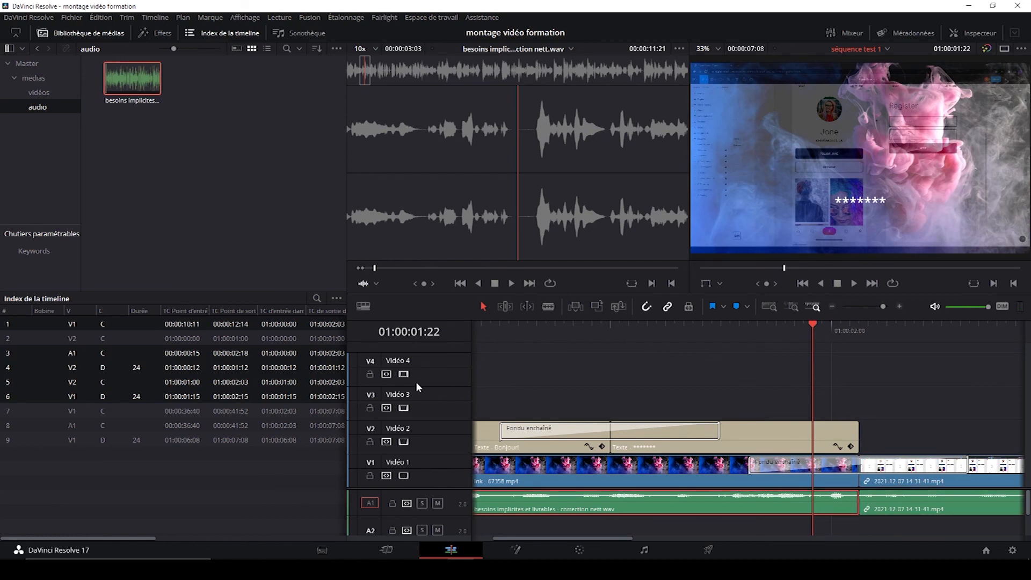
left_click(151, 33)
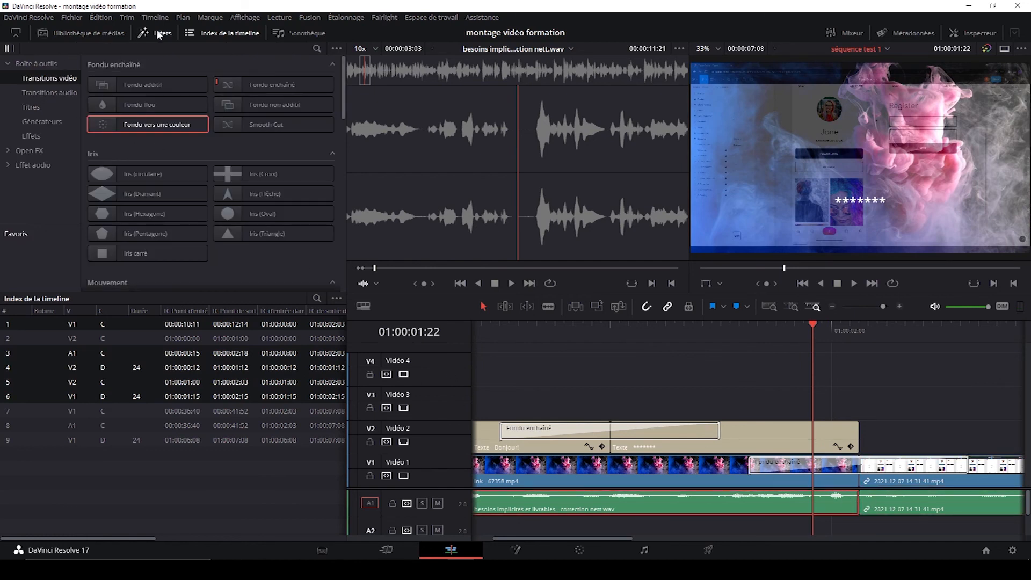
left_click(48, 93)
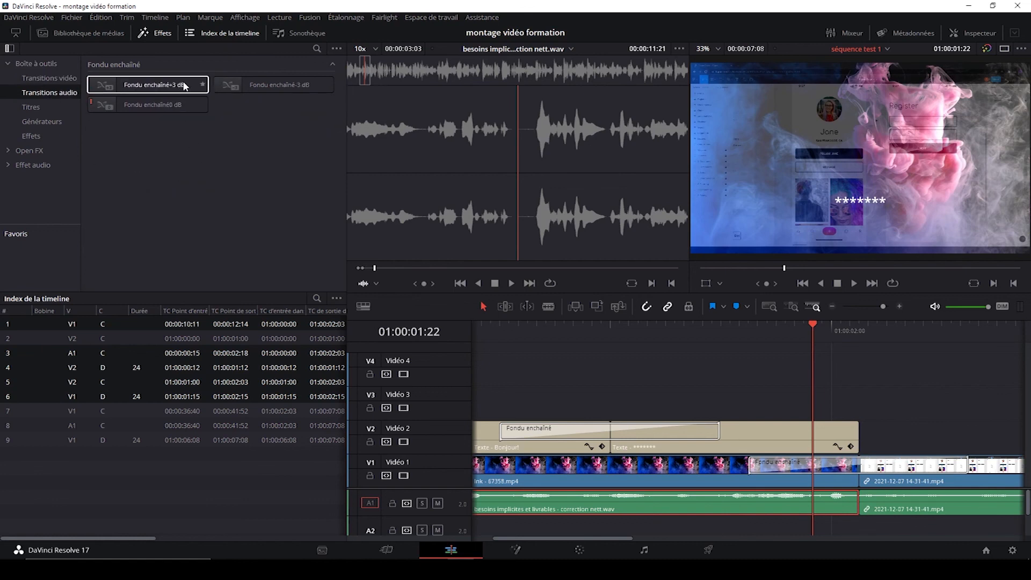
left_click_drag(142, 110, 858, 505)
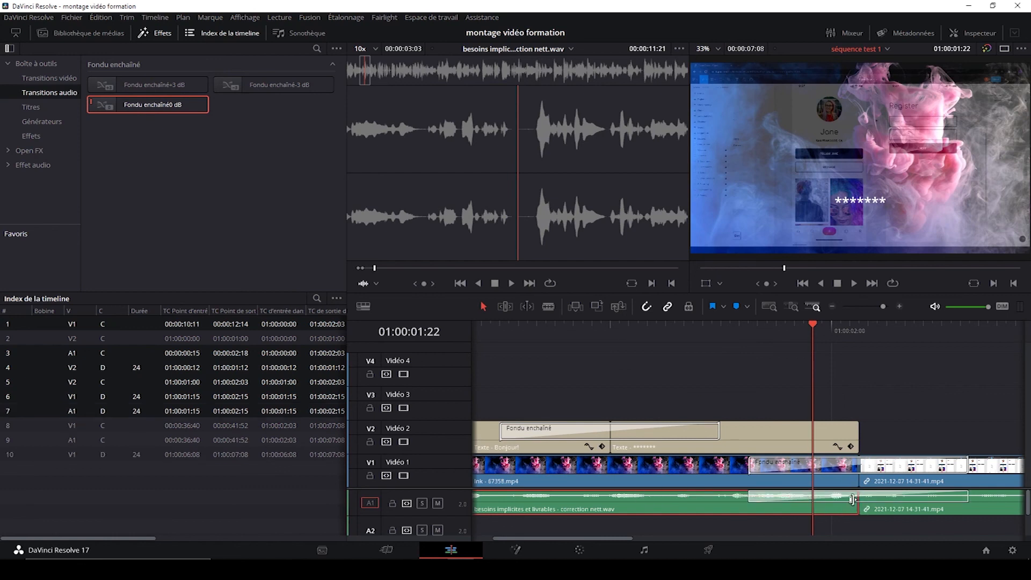
Play back the audio crossfade on A1 from 01:00:01:15 and stop once it has passed
left_click(752, 324)
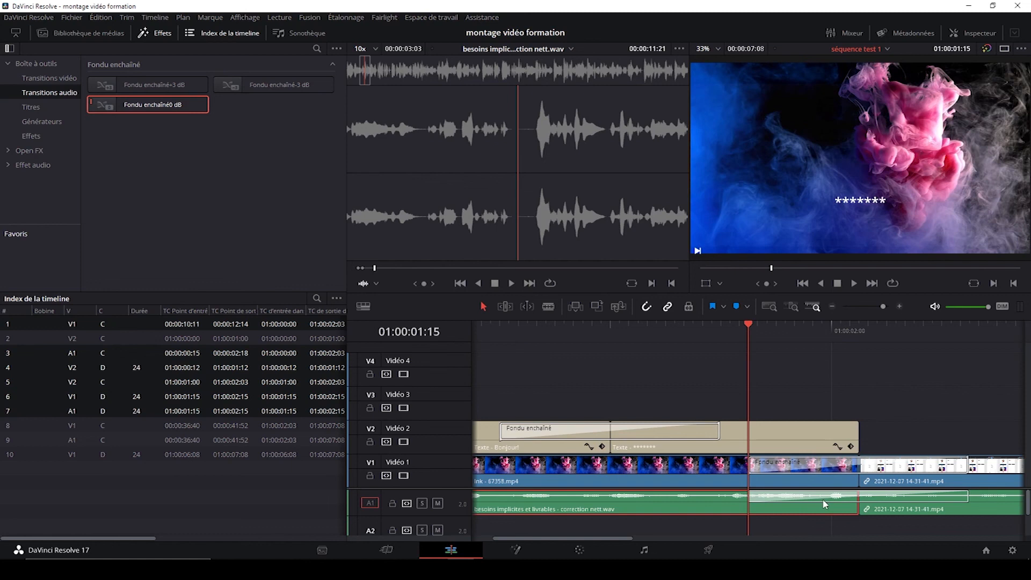
key("space")
key("space")
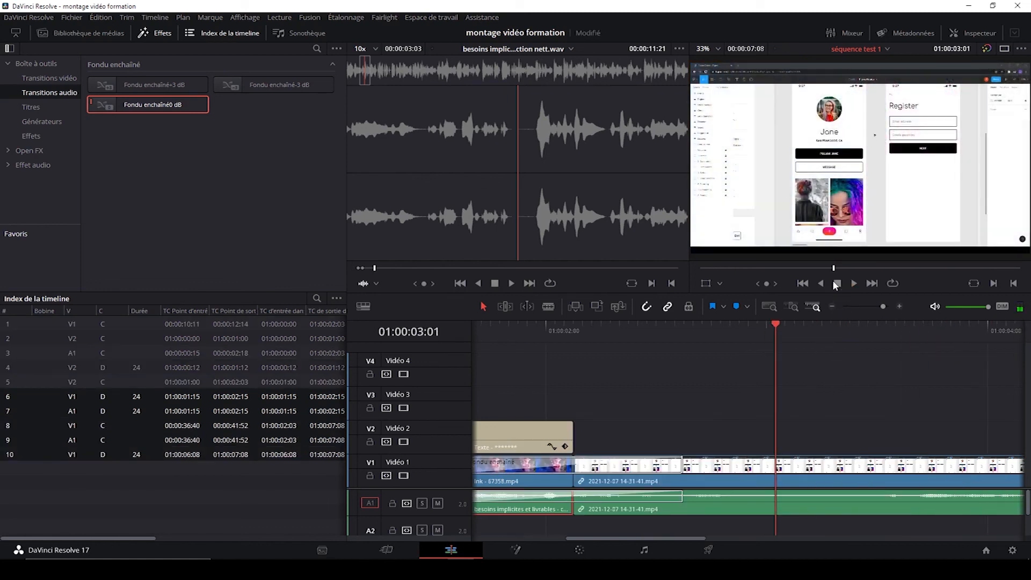
Delete the audio crossfade on A1 together with the video crossfade above it on Vidéo 1
left_click_drag(649, 535, 602, 536)
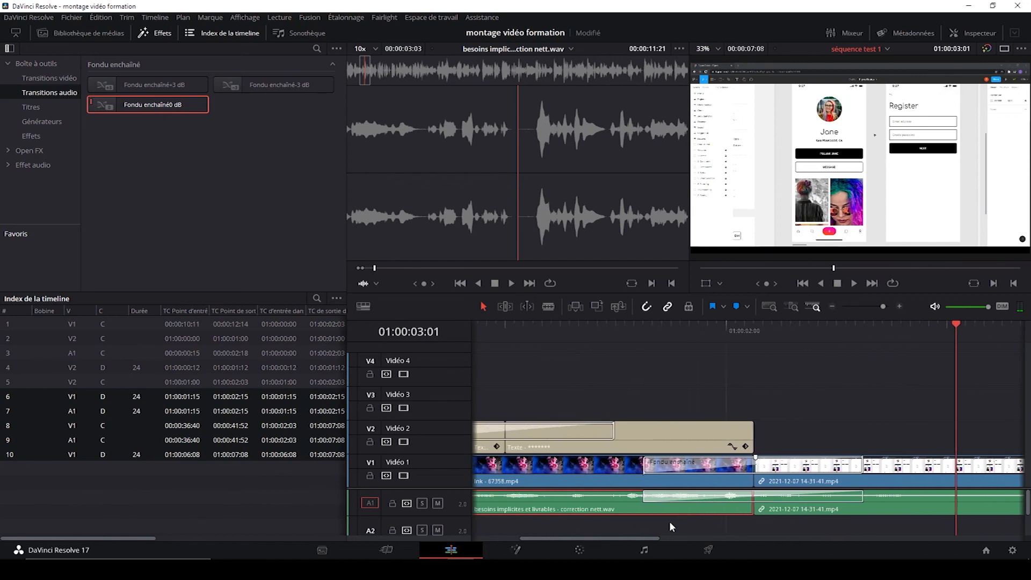
left_click(724, 501)
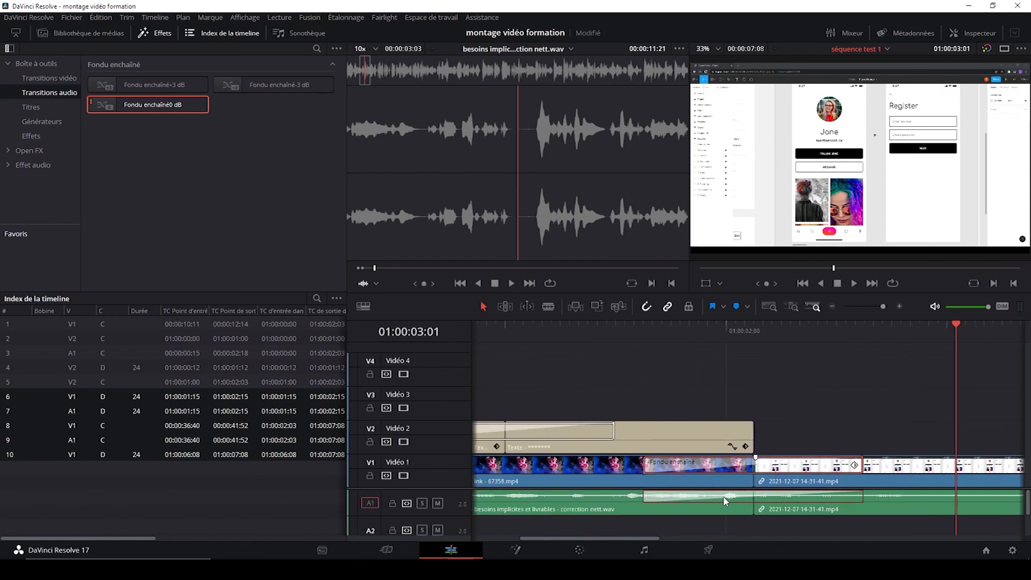
key("Delete")
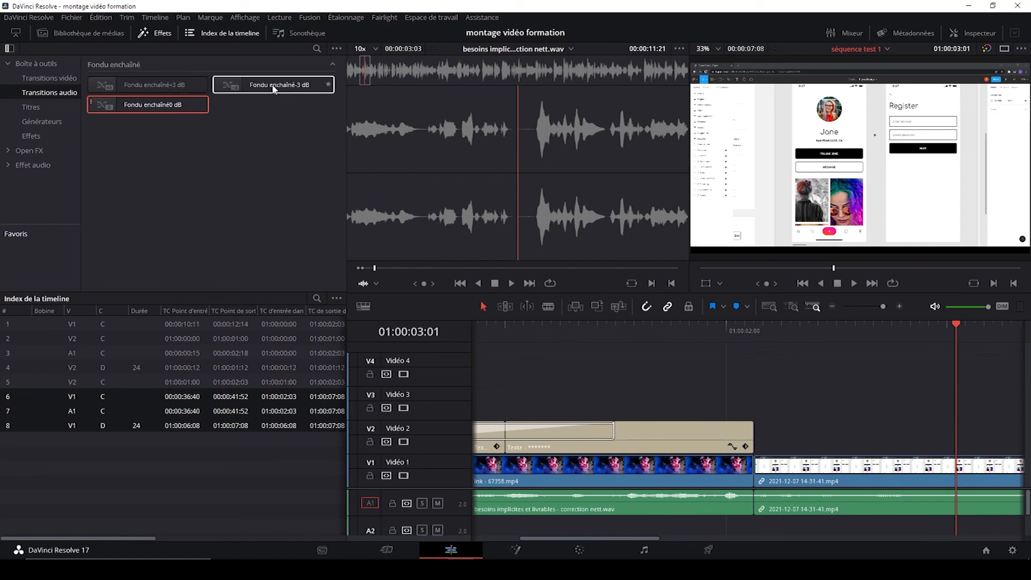
Apply a Fondu enchaîné +3 dB transition at the cut between the two A1 clips and play it back from 01:00:01:12
left_click_drag(159, 80, 749, 515)
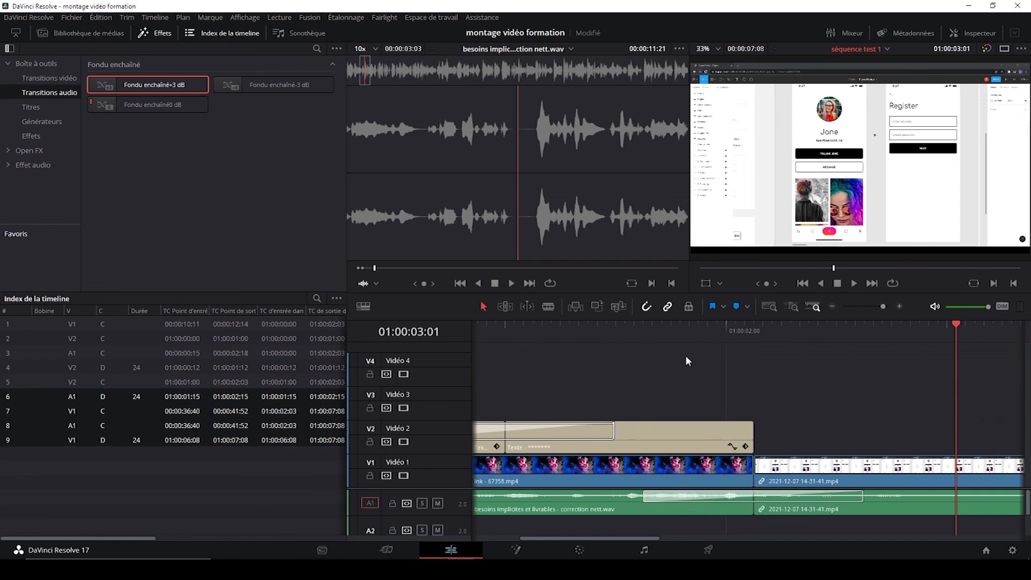
left_click(613, 324)
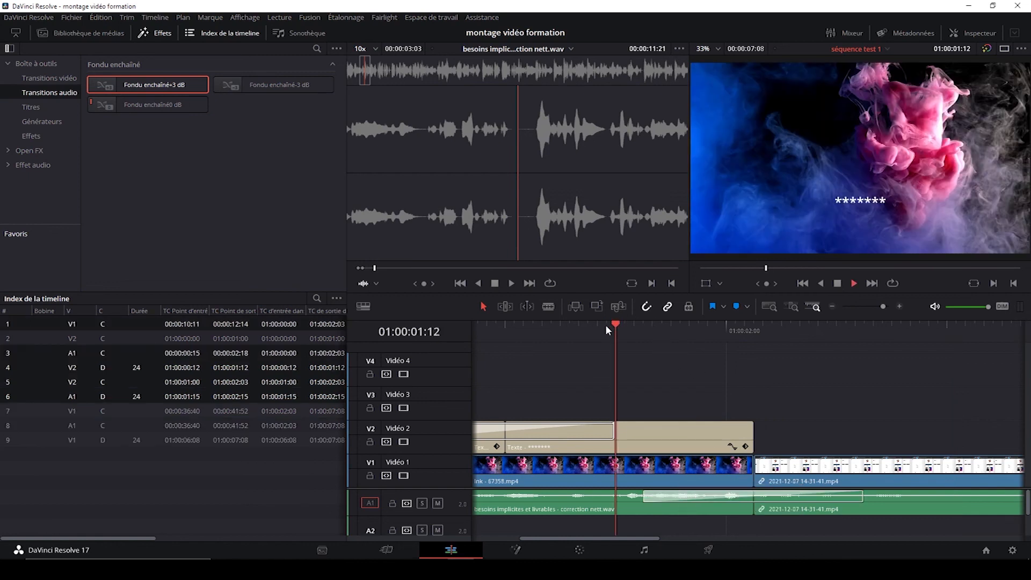
key("space")
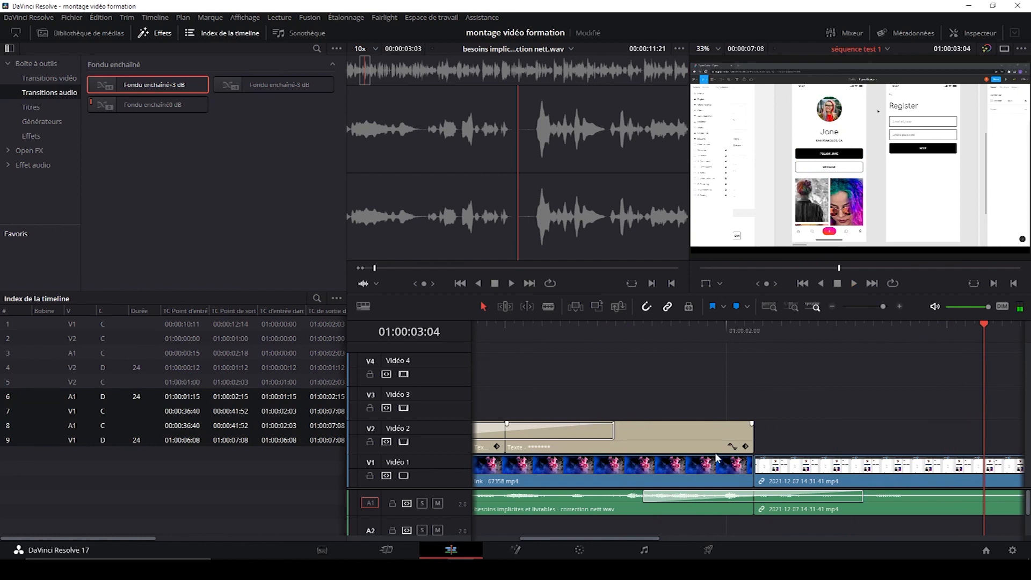
Replace the +3 dB crossfade on A1 with a Fondu enchaîné 0 dB transition at the same cut, saving the project
left_click(743, 496)
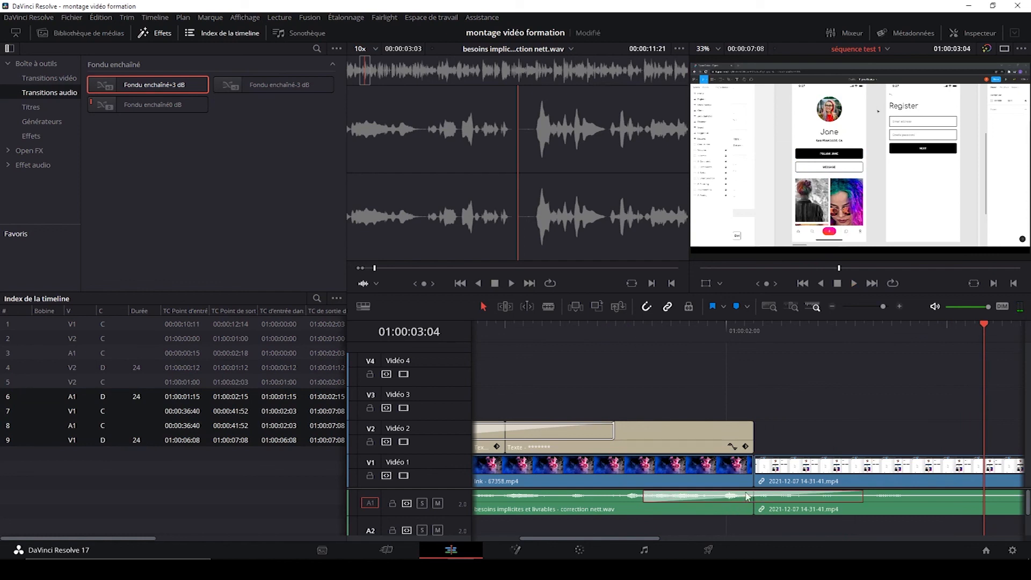
key("Delete")
left_click(131, 108)
key("ctrl+s")
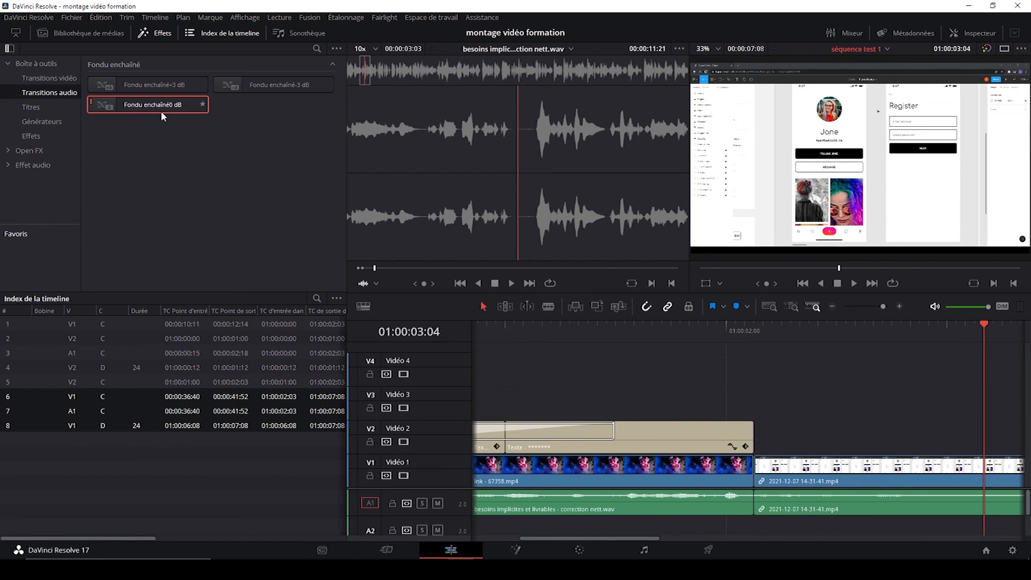
left_click_drag(159, 106, 754, 502)
left_click(282, 225)
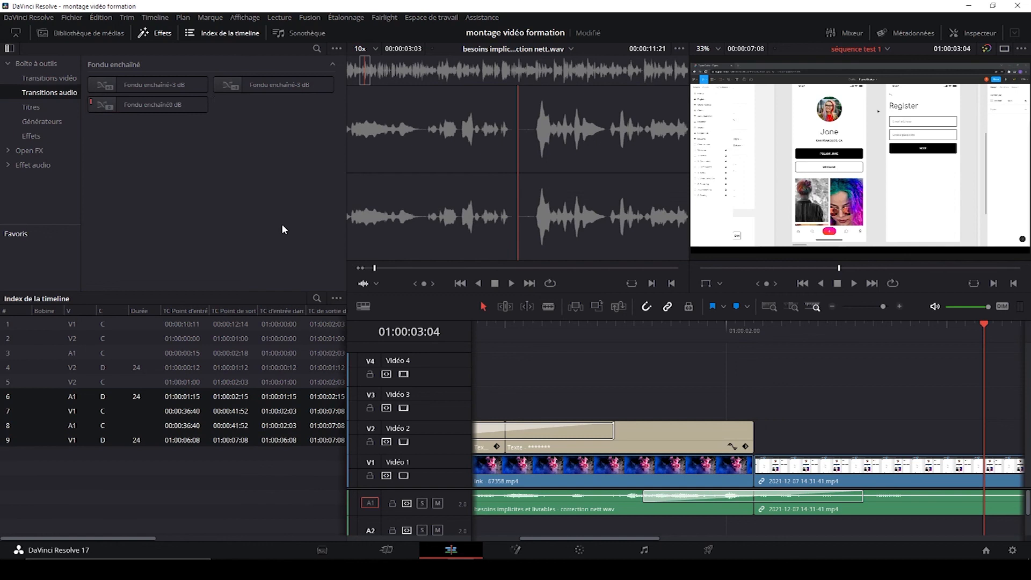
Display the Transitions vidéo effects and zoom the timeline out to show the whole edit
left_click(52, 79)
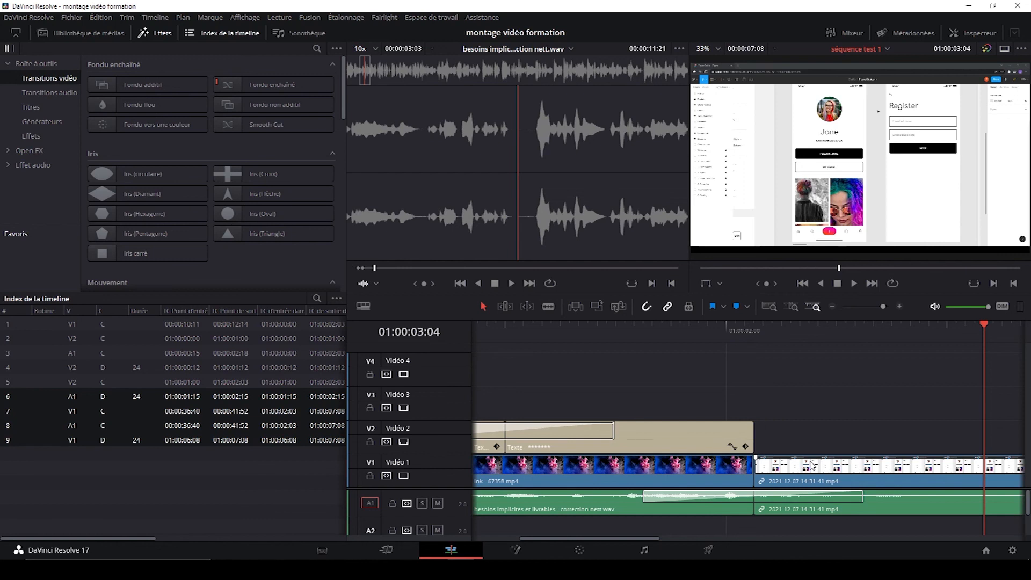
left_click(833, 304)
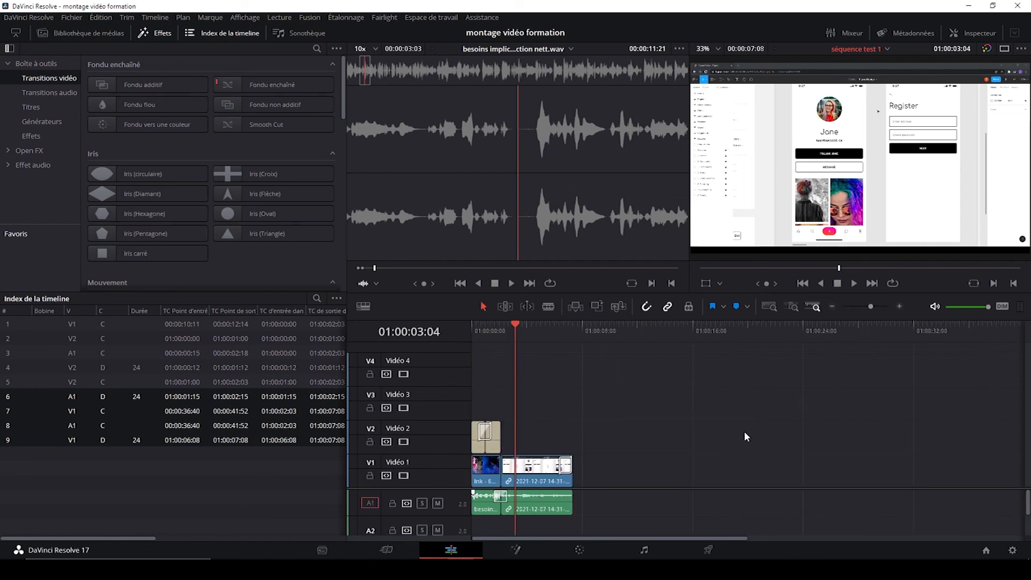